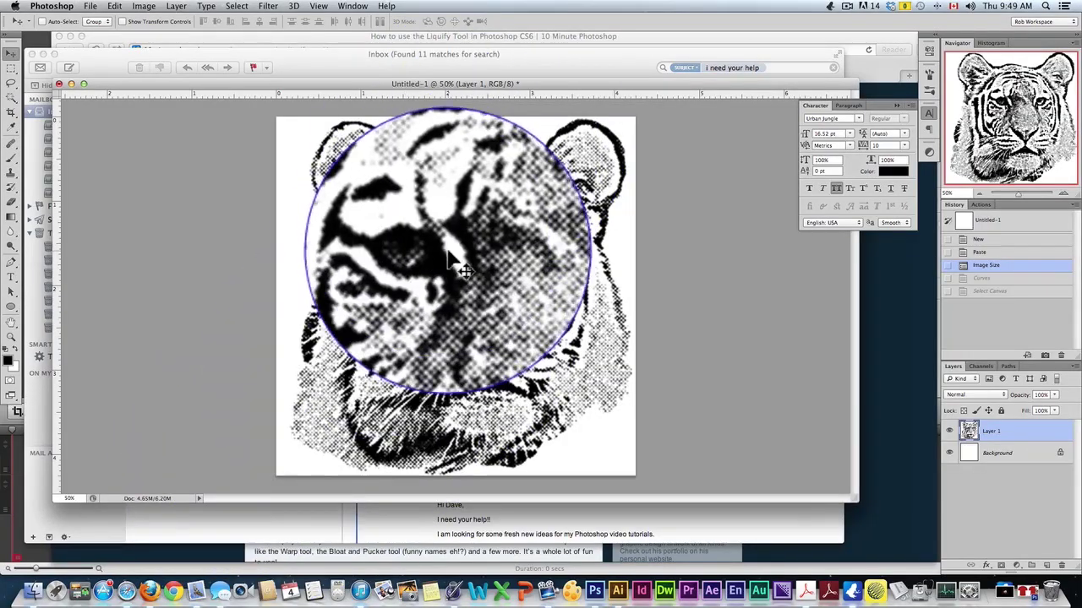
Switch from the Photoshop tiger document to the web browser
left_click(127, 591)
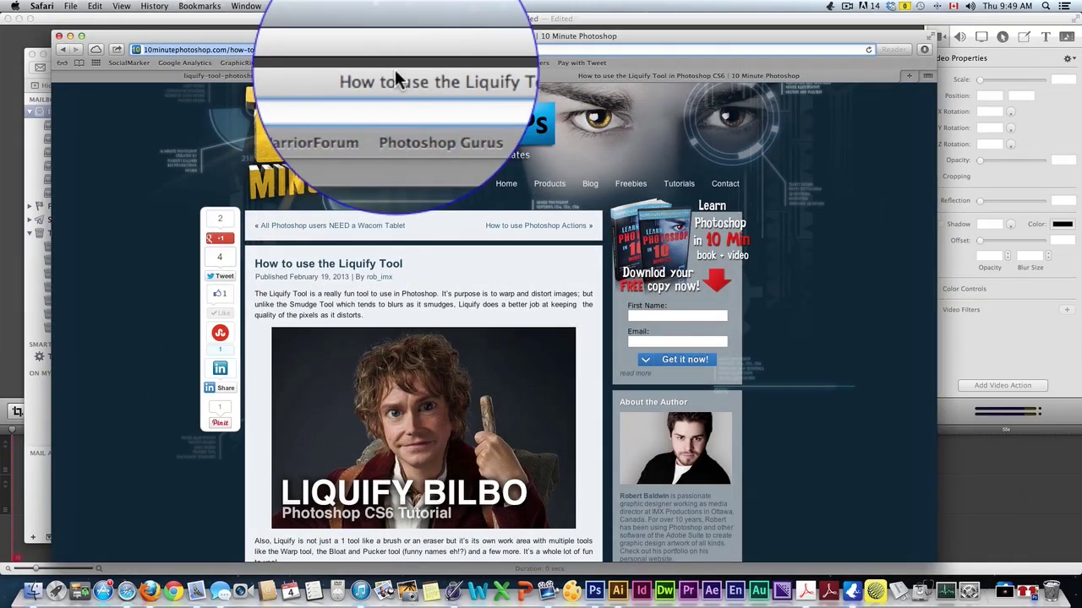
Search the web for 'tiger' and show the image results
key("cmd+l")
type("tiger")
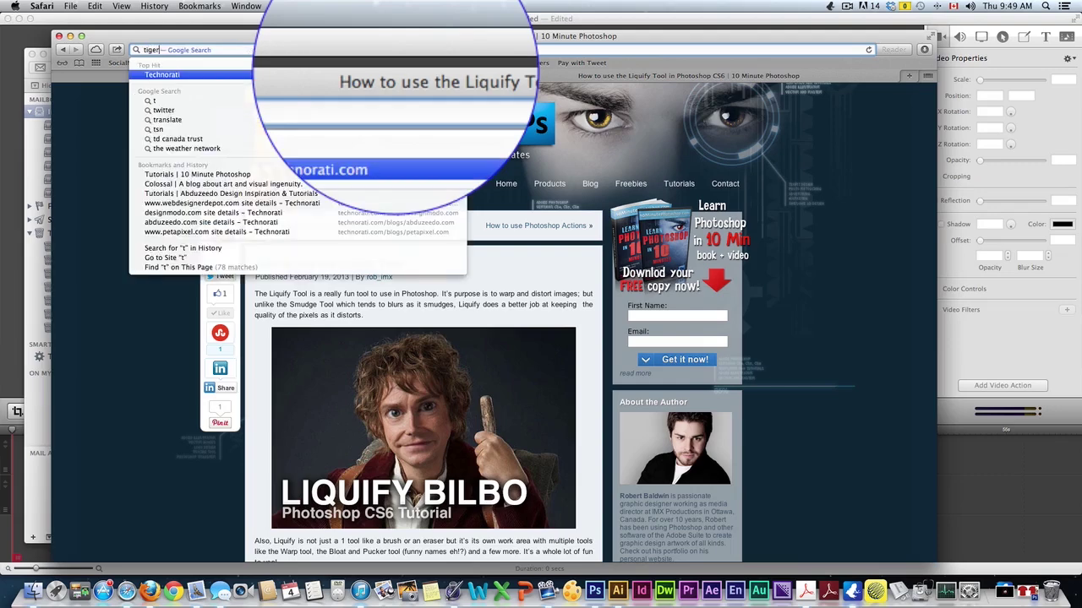
key("Return")
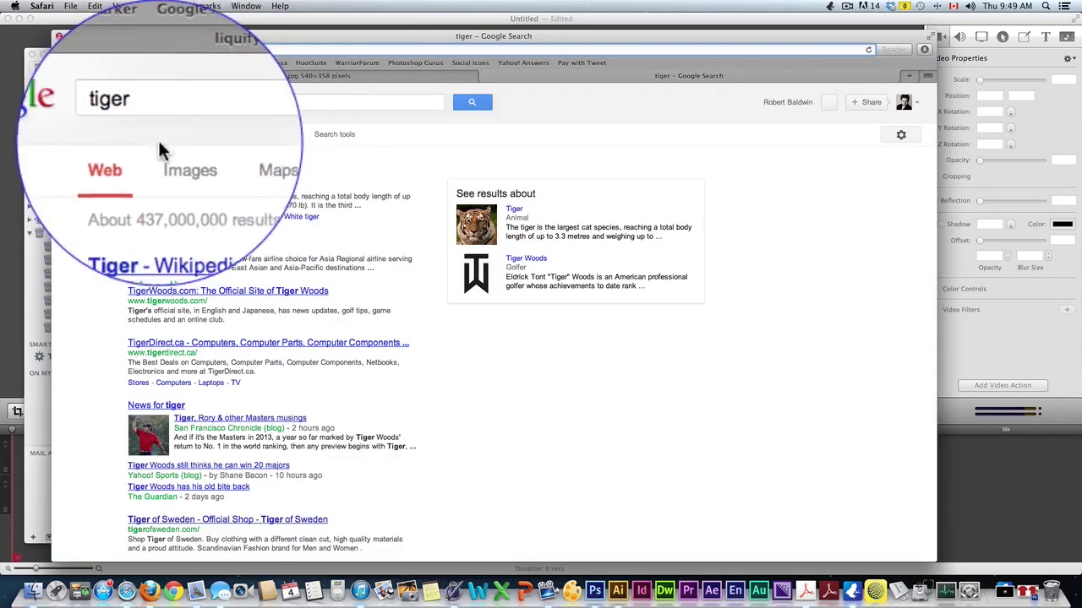
left_click(176, 139)
Open the full-size 1,600×1,200 Siberian tiger photo and copy the image
left_click(142, 213)
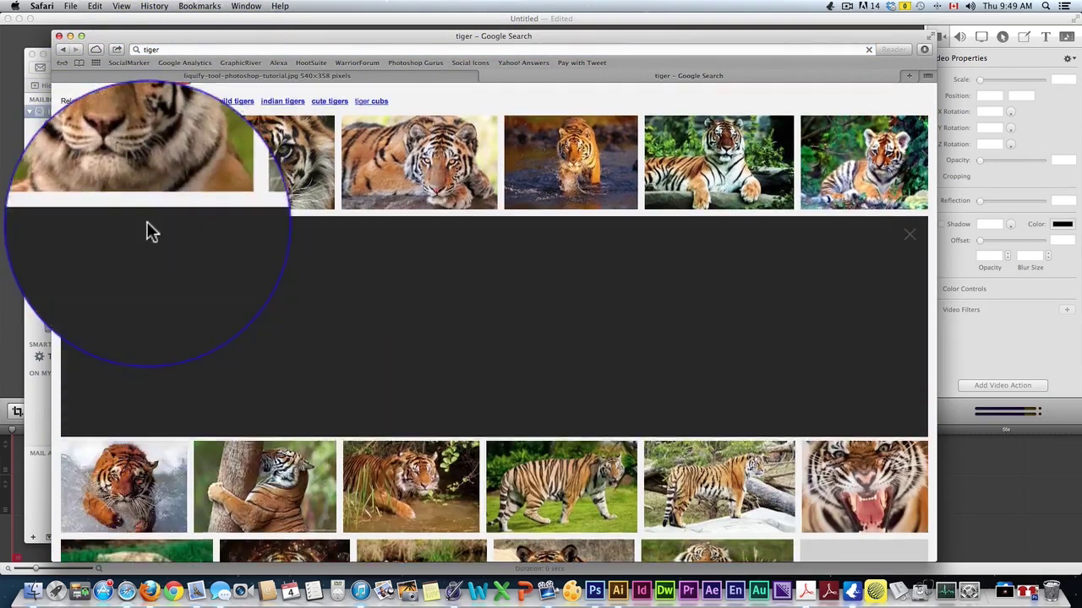
left_click(703, 331)
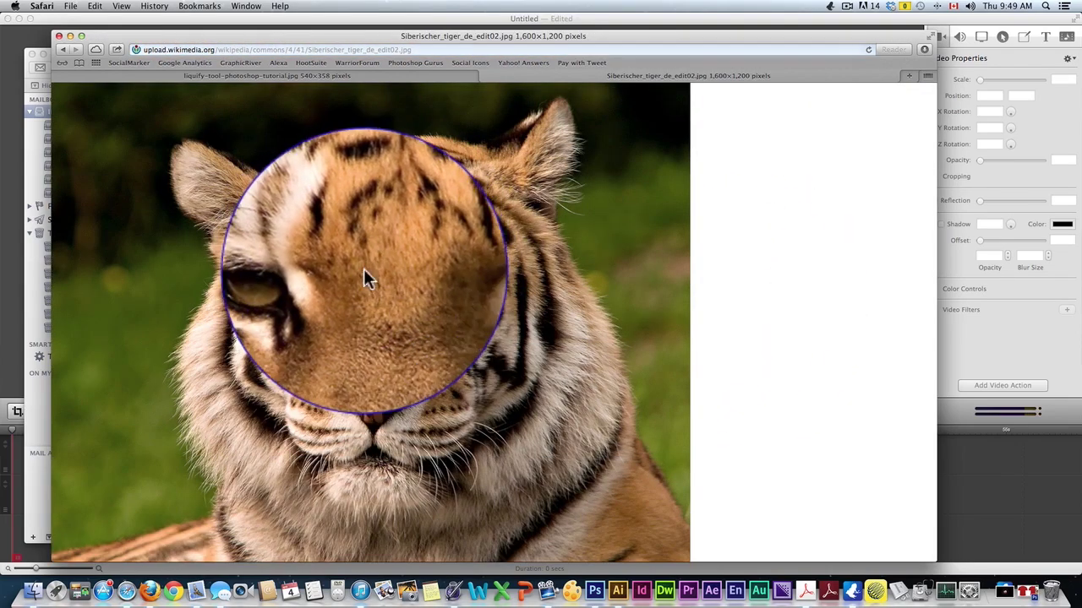
right_click(361, 275)
left_click(401, 353)
Back in Photoshop, create a new 1600×1200 document from the clipboard size
key("F3")
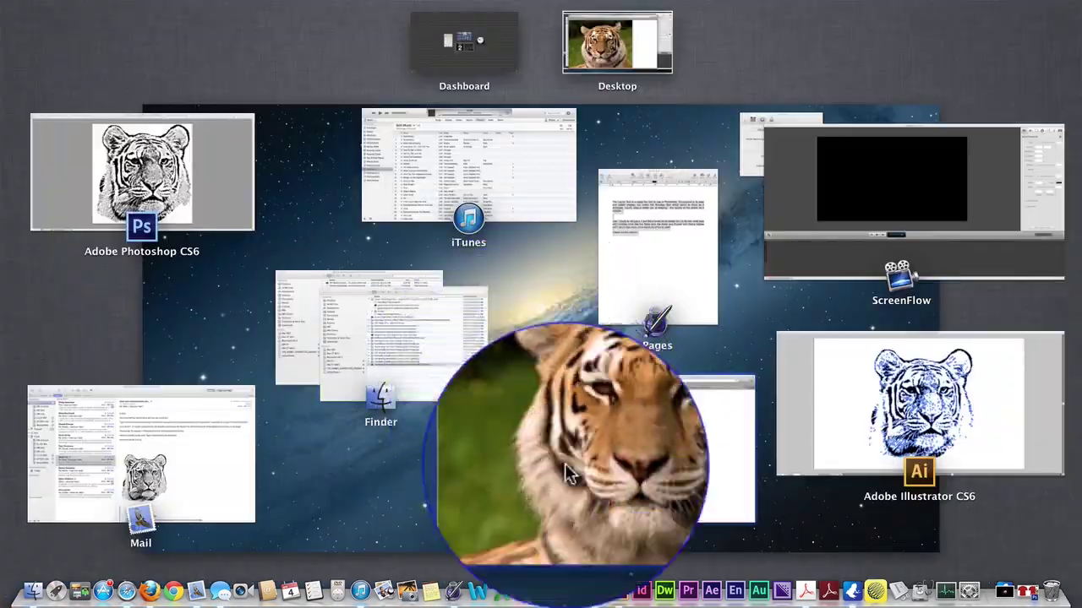
key("F3")
left_click(602, 585)
key("super+n")
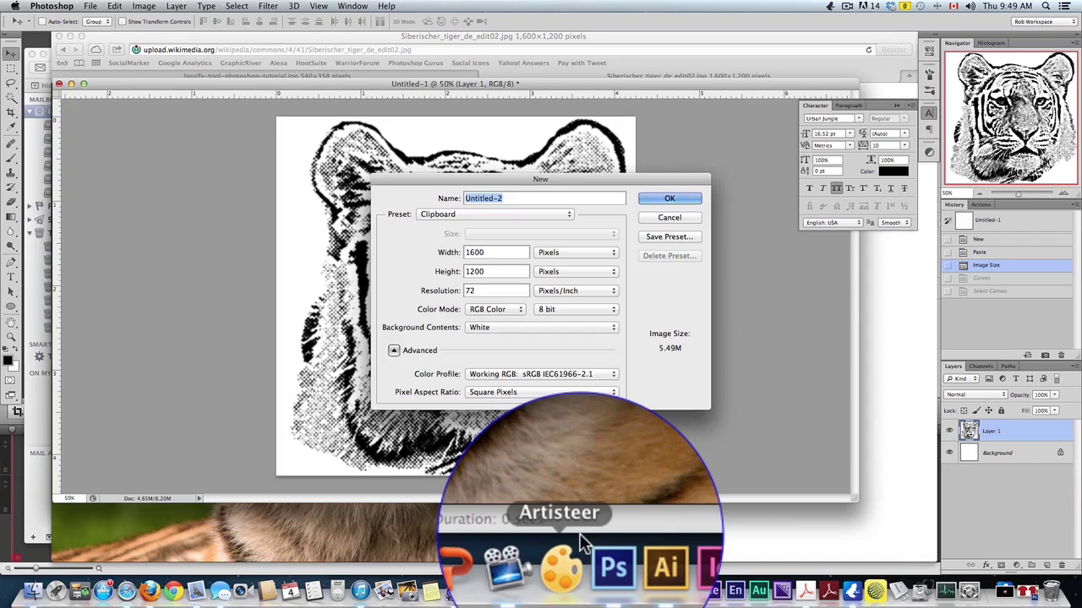
key("Return")
Paste the tiger photo, lasso out the tiger head, and delete the original photo layer
key("super+v")
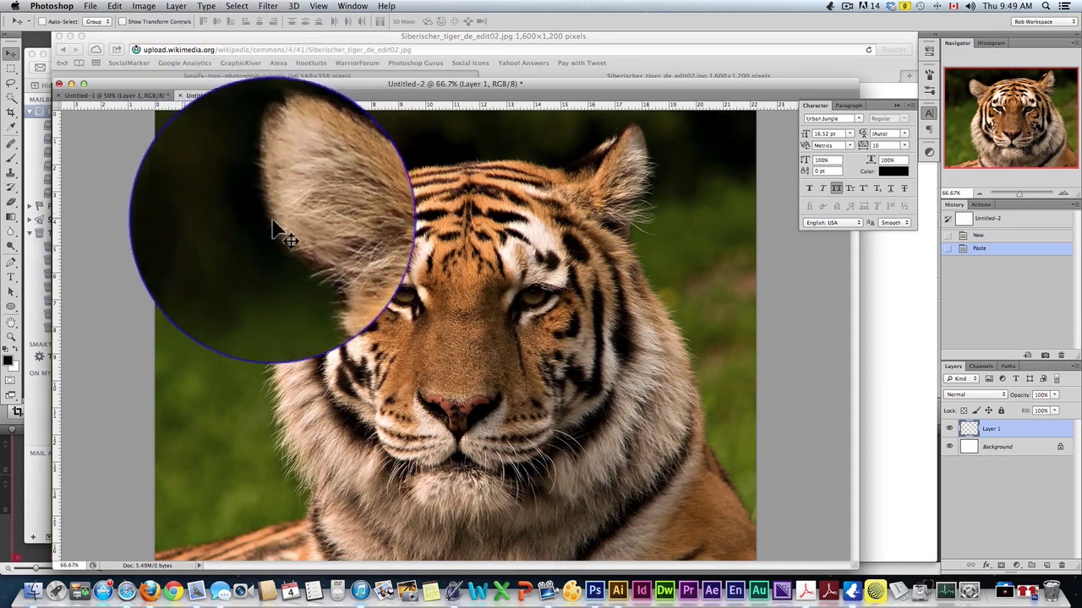
left_click(10, 82)
mouse_move(160, 490)
left_mouse_down()
mouse_move(190, 467)
mouse_move(308, 466)
mouse_move(284, 459)
mouse_move(276, 415)
mouse_move(306, 261)
mouse_move(275, 185)
mouse_move(298, 172)
mouse_move(353, 195)
mouse_move(469, 161)
mouse_move(540, 164)
mouse_move(629, 142)
mouse_move(635, 201)
mouse_move(625, 228)
mouse_move(678, 344)
mouse_move(696, 432)
mouse_move(768, 466)
mouse_move(456, 602)
left_mouse_up()
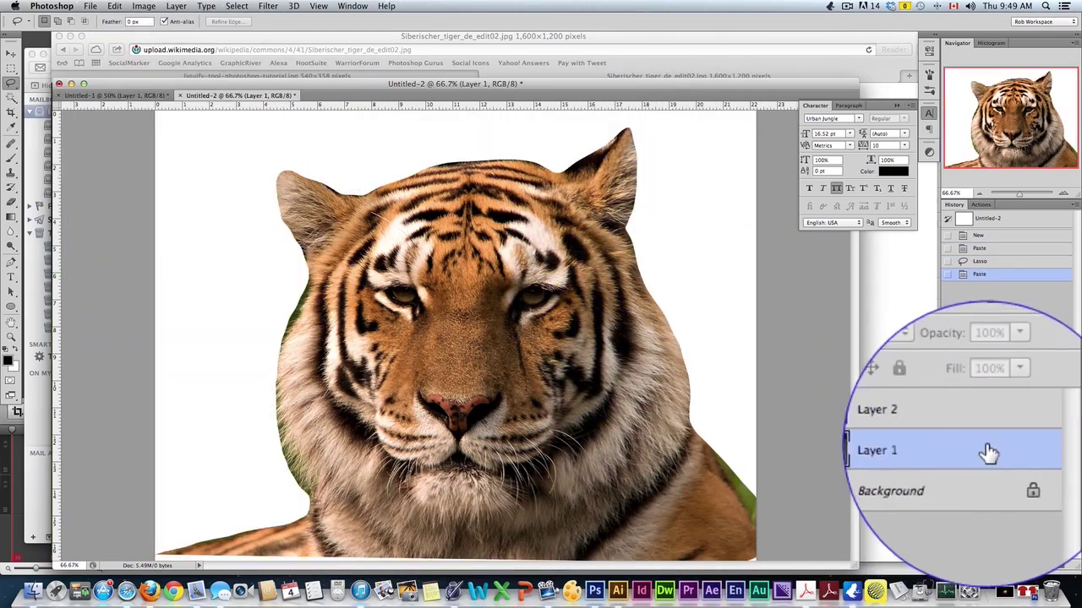
left_click_drag(980, 449, 1061, 565)
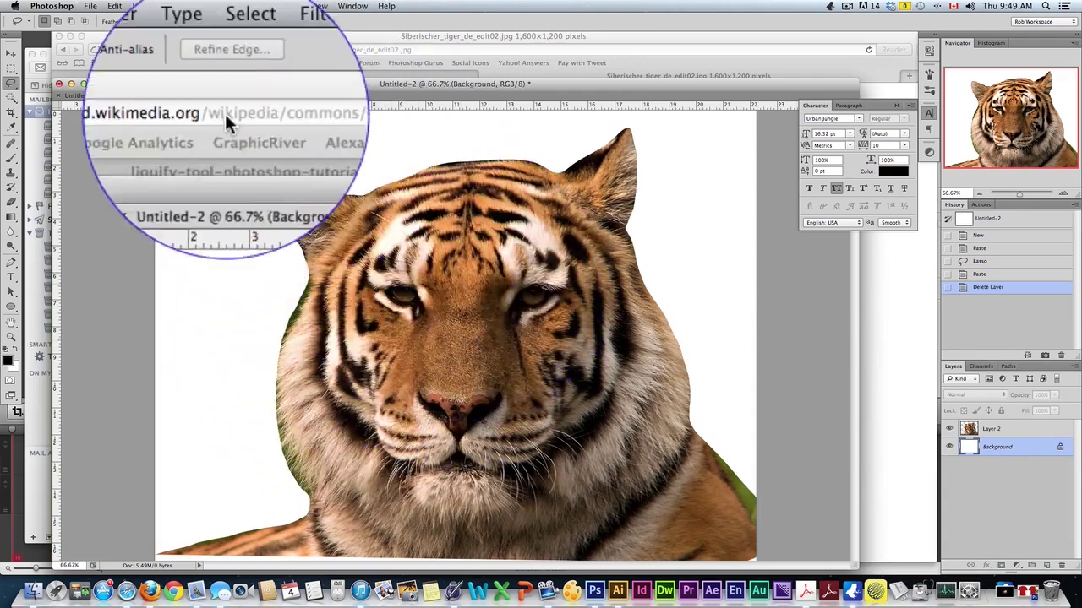
Desaturate the tiger layer to remove all colour
key("v")
left_click(236, 6)
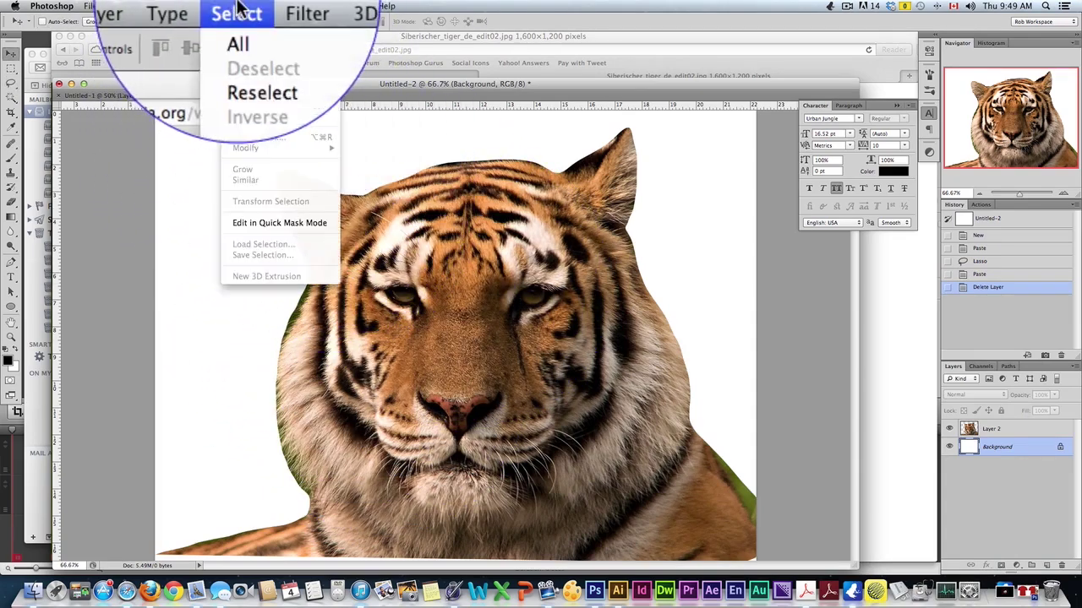
mouse_move(143, 6)
mouse_move(169, 41)
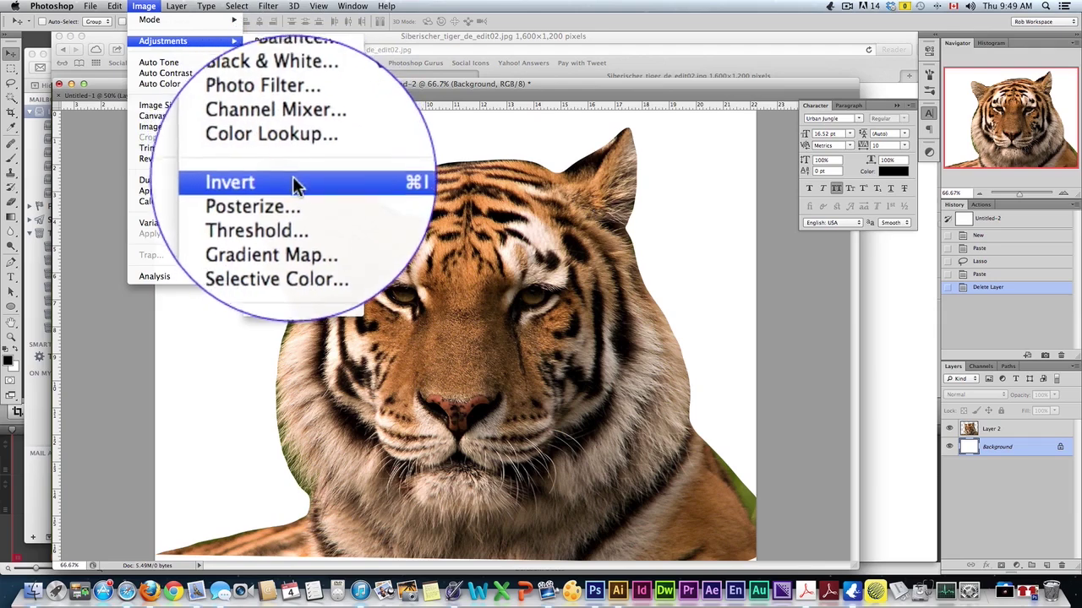
left_click(292, 274)
key("alt+bracketright")
key("super+shift+u")
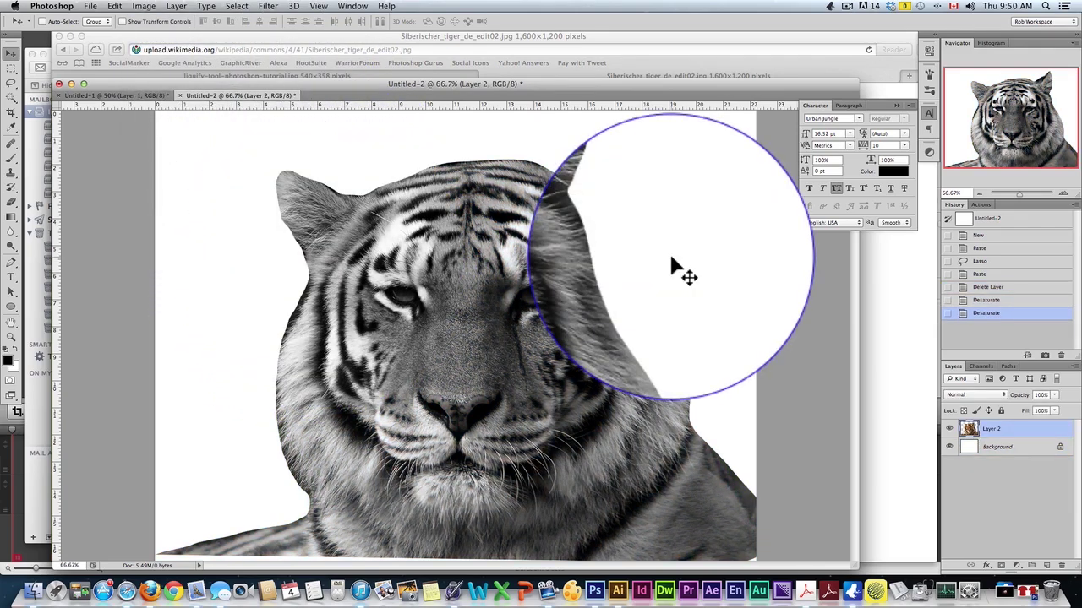
Steepen the Curves for a stark black-and-white tiger, then close the document
left_click(176, 6)
mouse_move(150, 19)
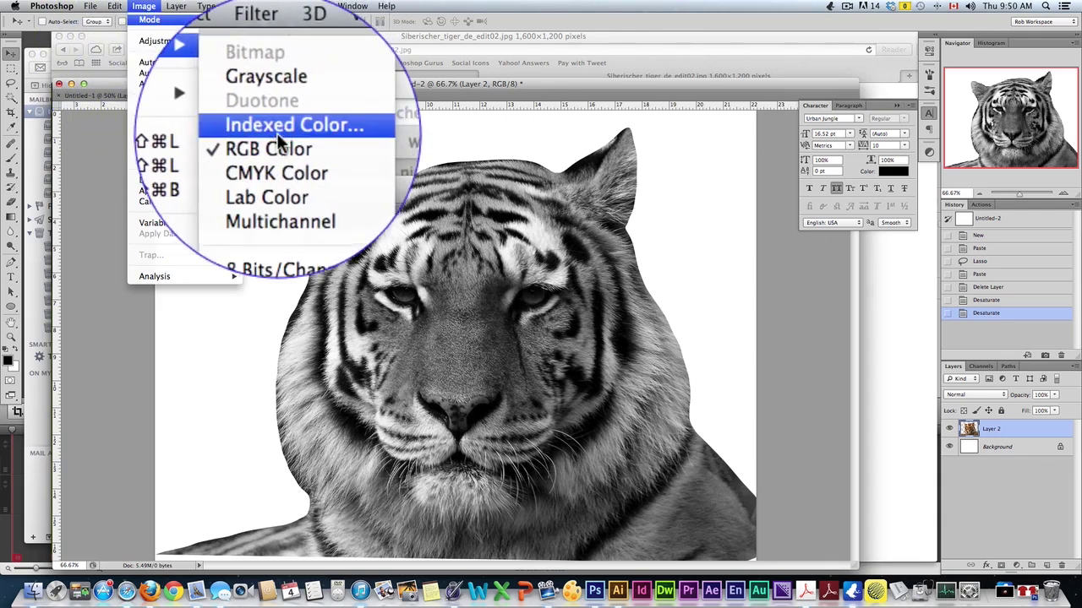
mouse_move(165, 36)
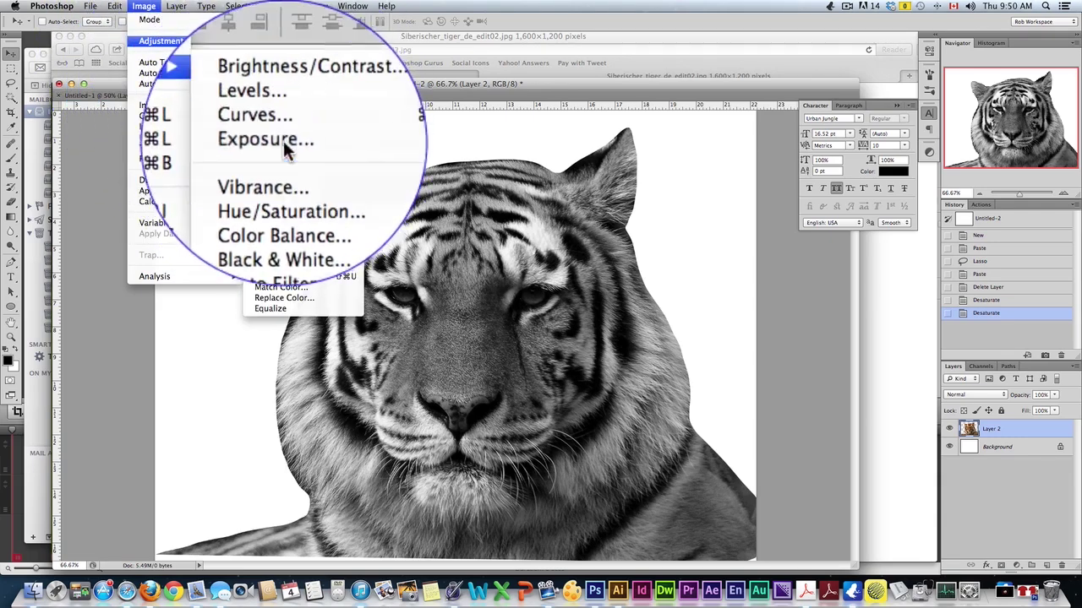
left_click(269, 59)
left_click_drag(724, 271, 723, 211)
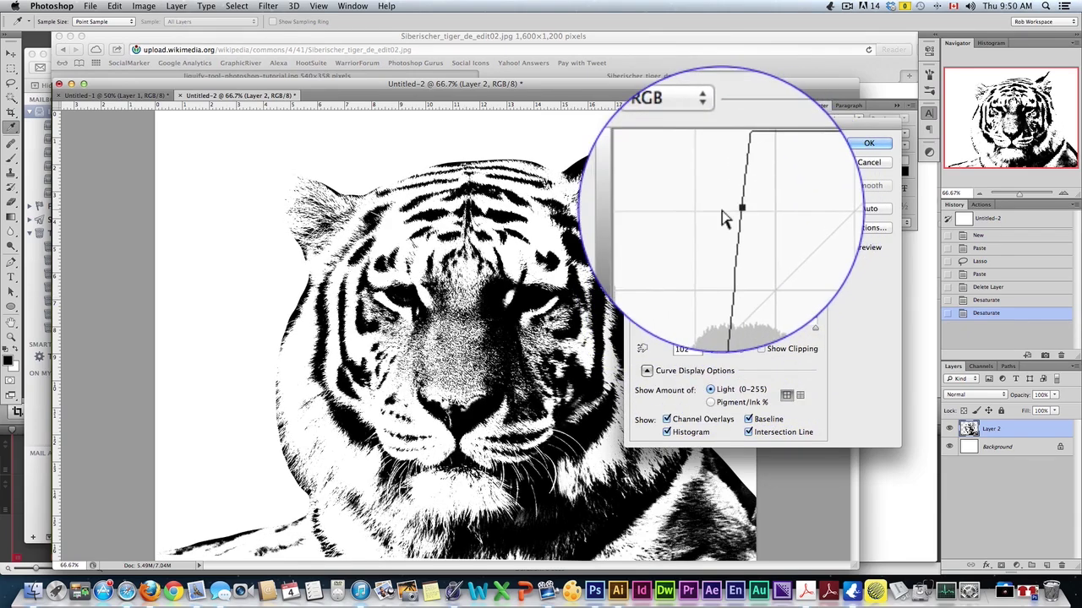
left_click(875, 142)
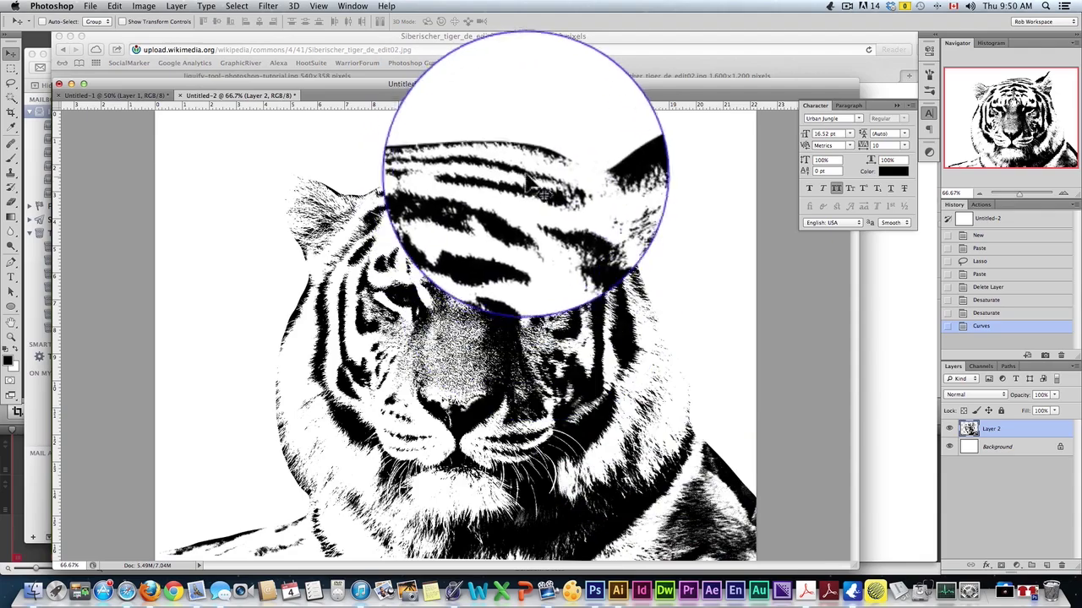
key("super+w")
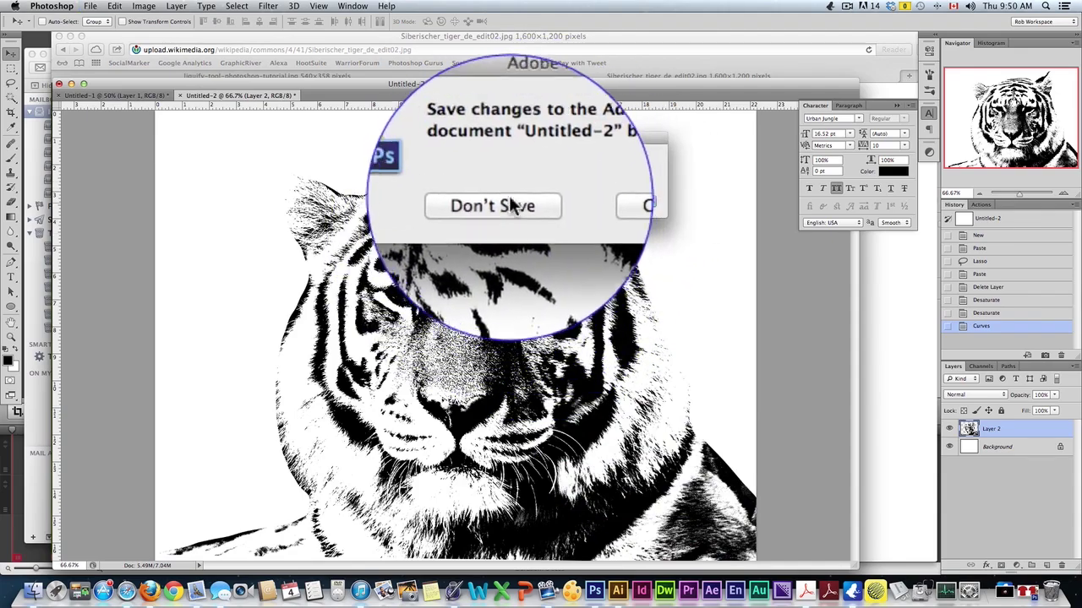
Discard Untitled-2, brighten Untitled-1 with Curves, merge visible layers and select all
left_click(517, 174)
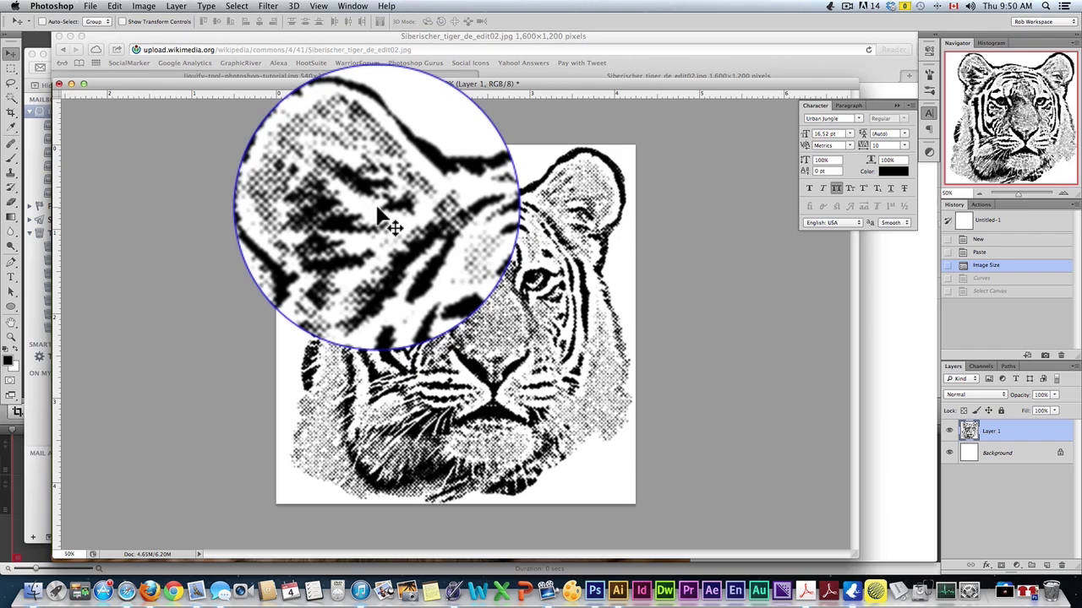
key("super+m")
left_click_drag(796, 205, 714, 276)
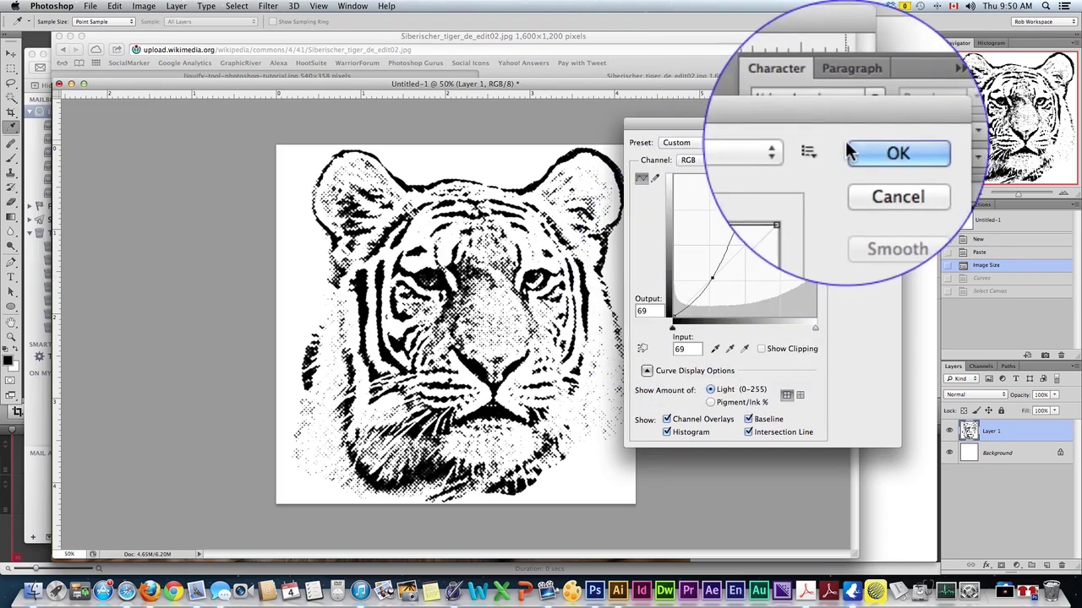
left_click(868, 143)
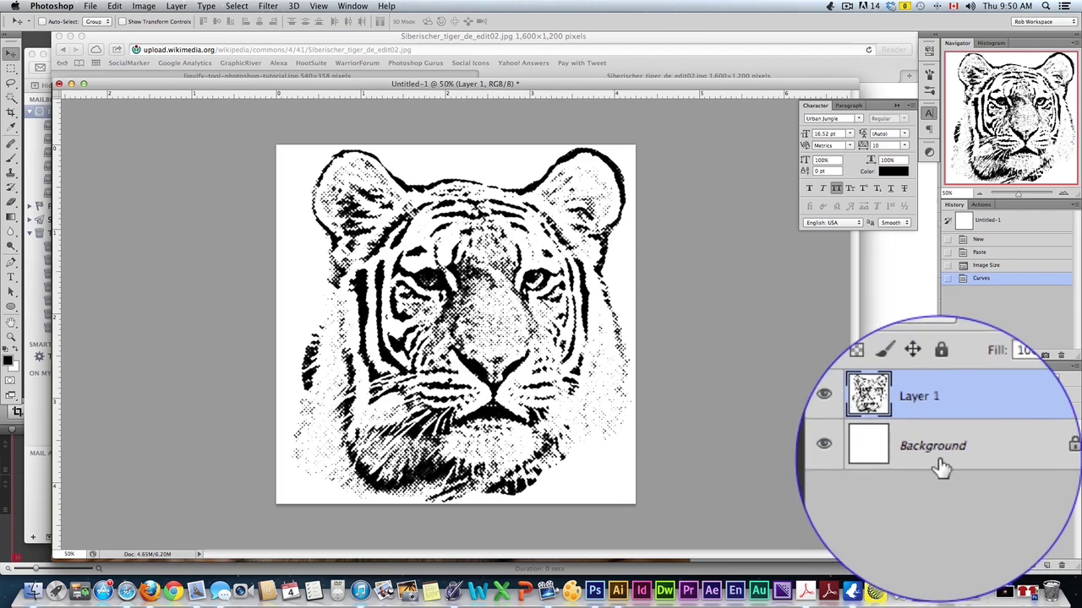
key("shift+super+e")
key("super+a")
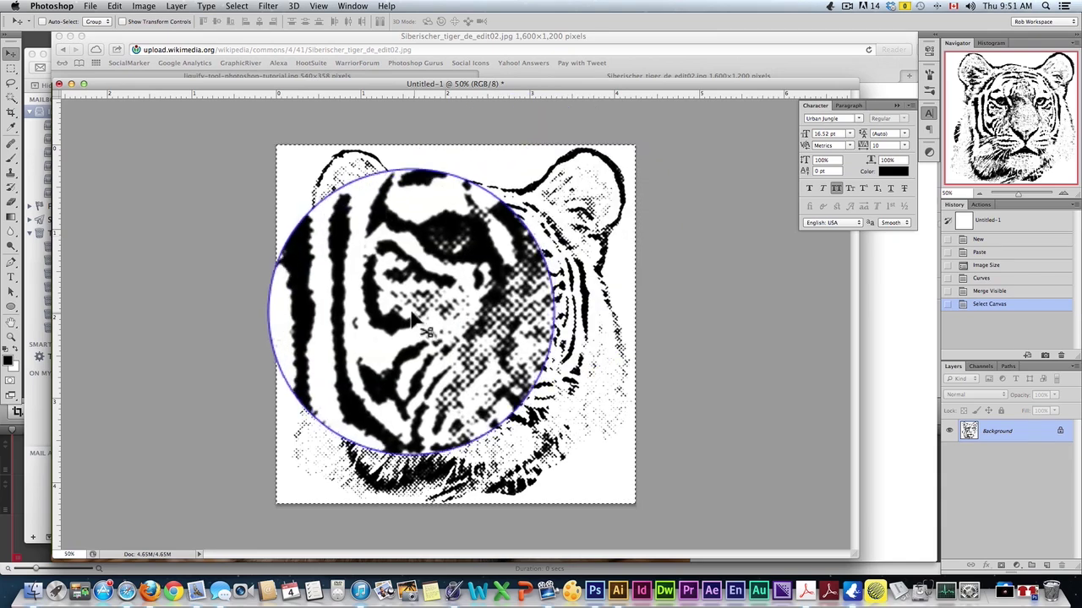
Paste the halftone tiger into a new Illustrator document, then Image Trace and expand it
left_click(622, 581)
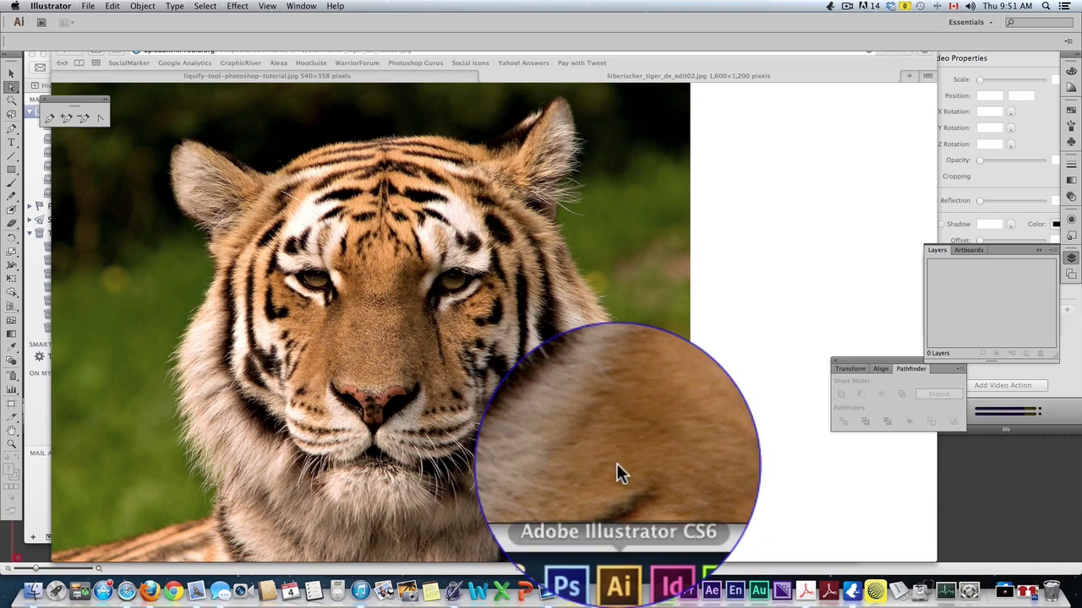
key("super+n")
key("Return")
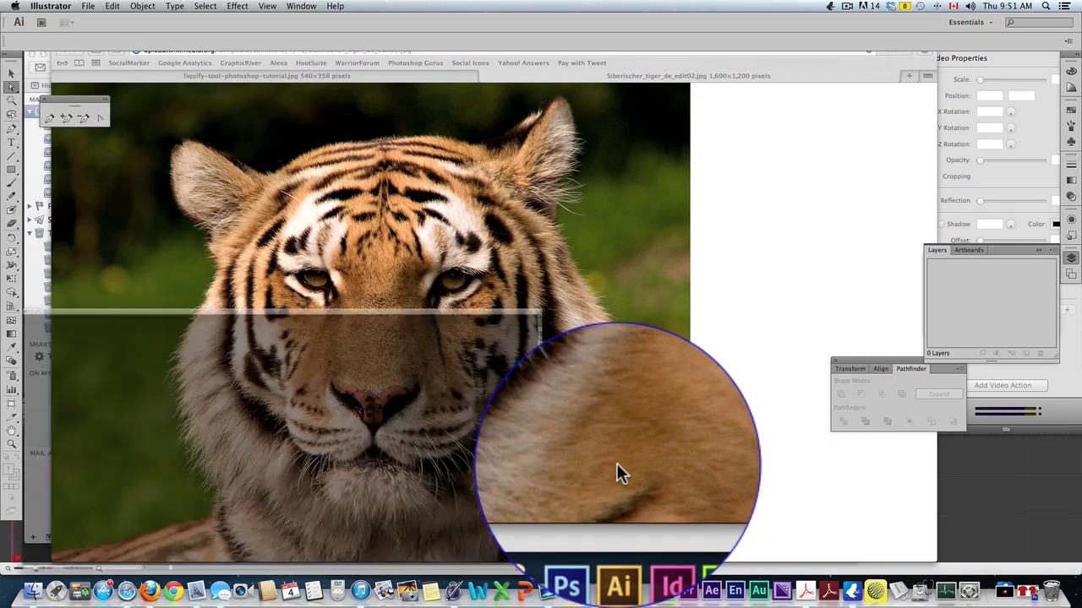
key("super+v")
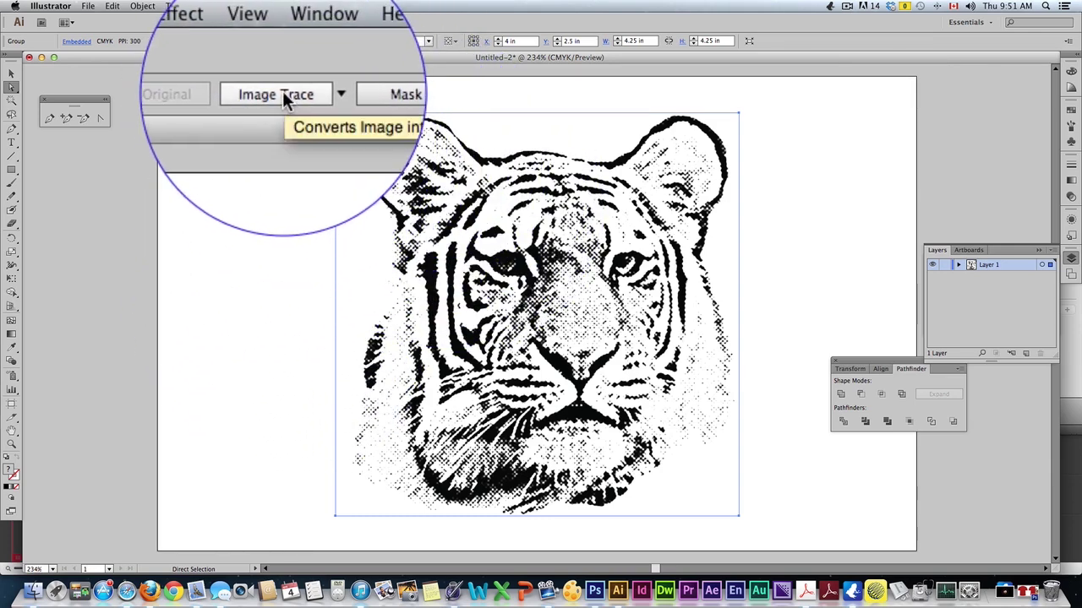
left_click(281, 95)
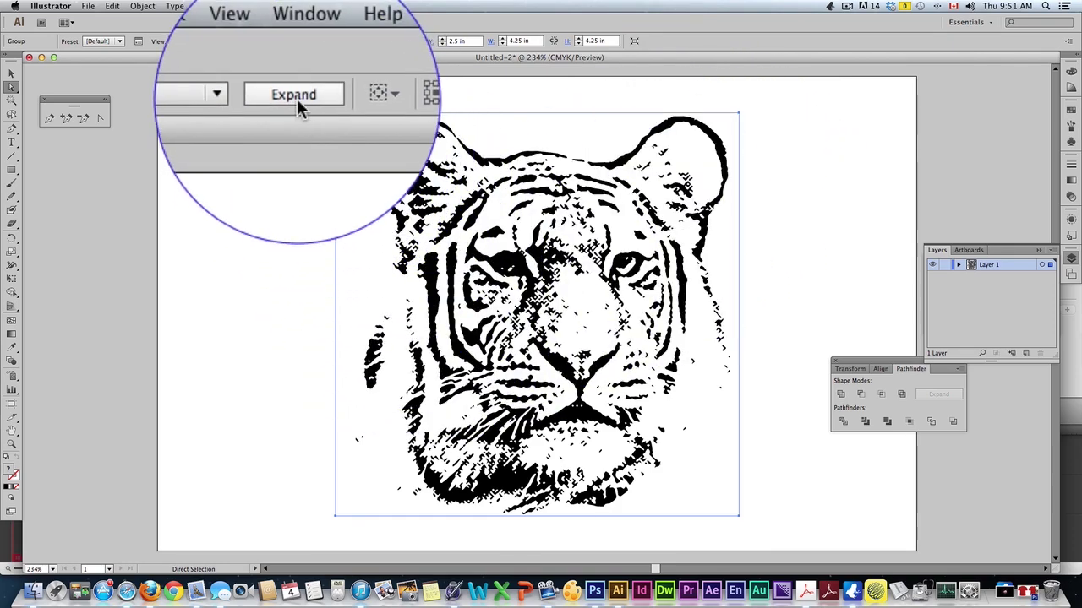
left_click(295, 40)
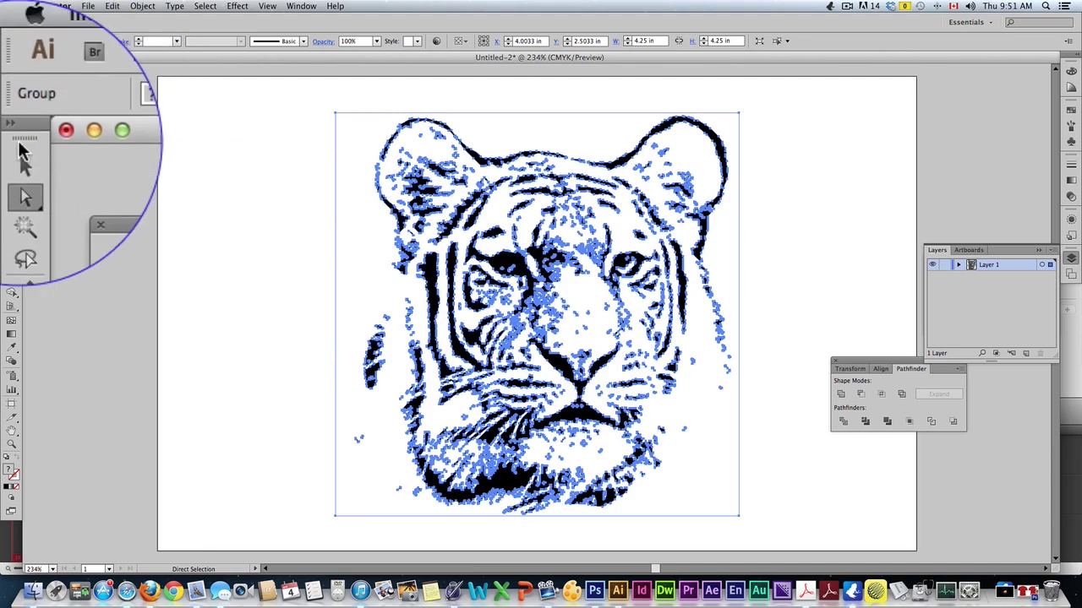
Delete all white-filled pieces of the trace using Select > Same > Fill Color
left_click(242, 149)
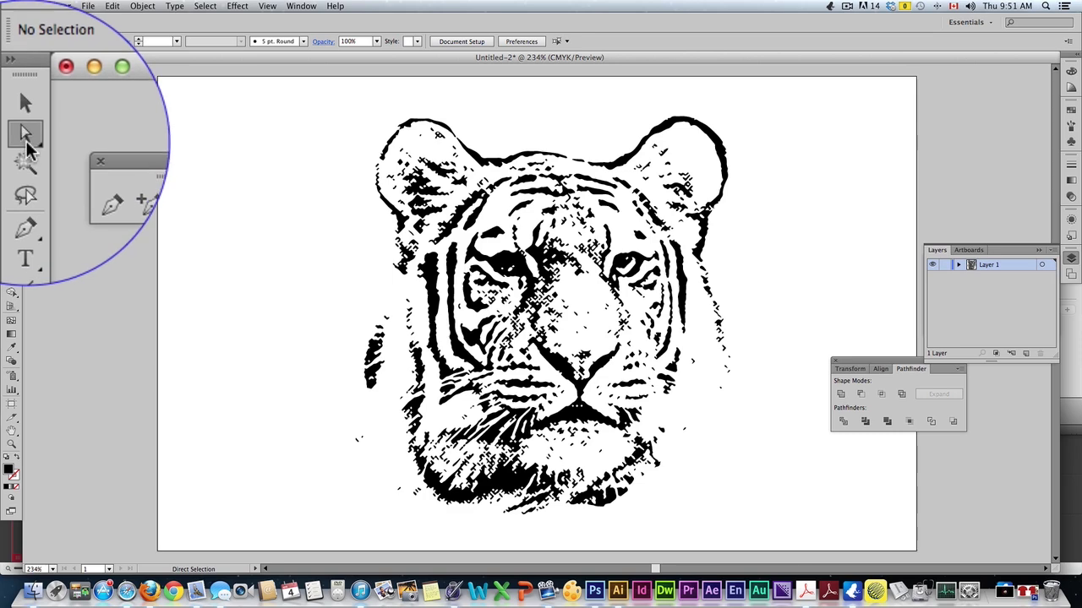
left_click(353, 137)
left_click(205, 6)
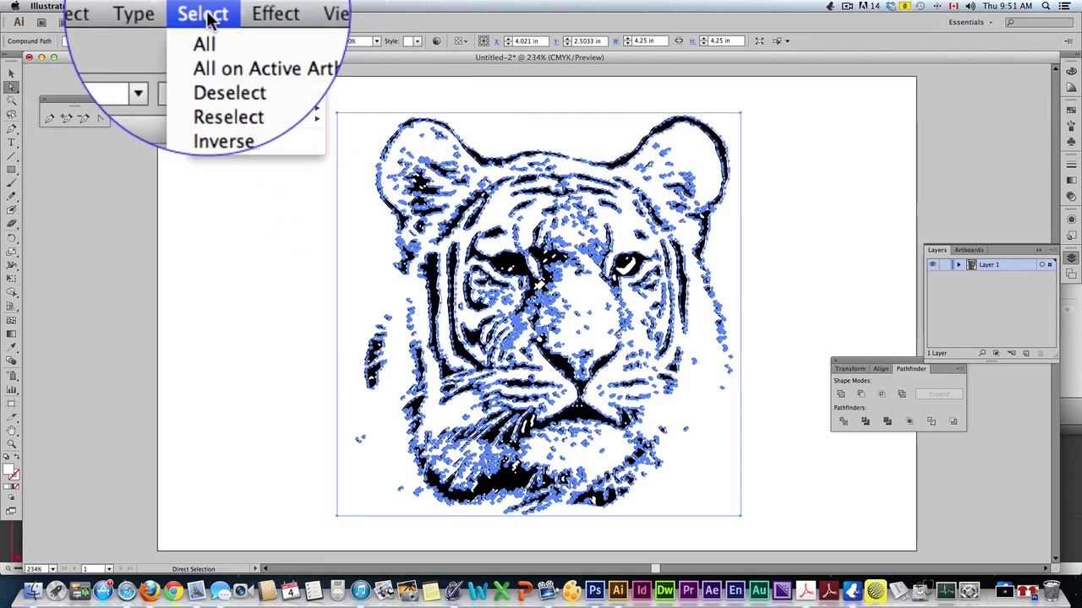
mouse_move(221, 107)
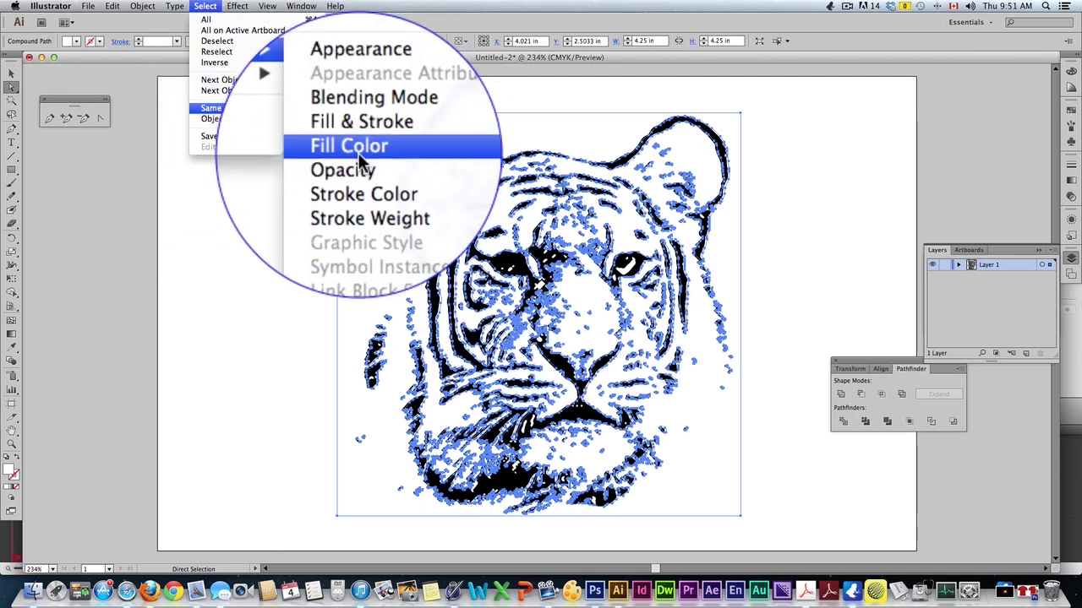
left_click(359, 153)
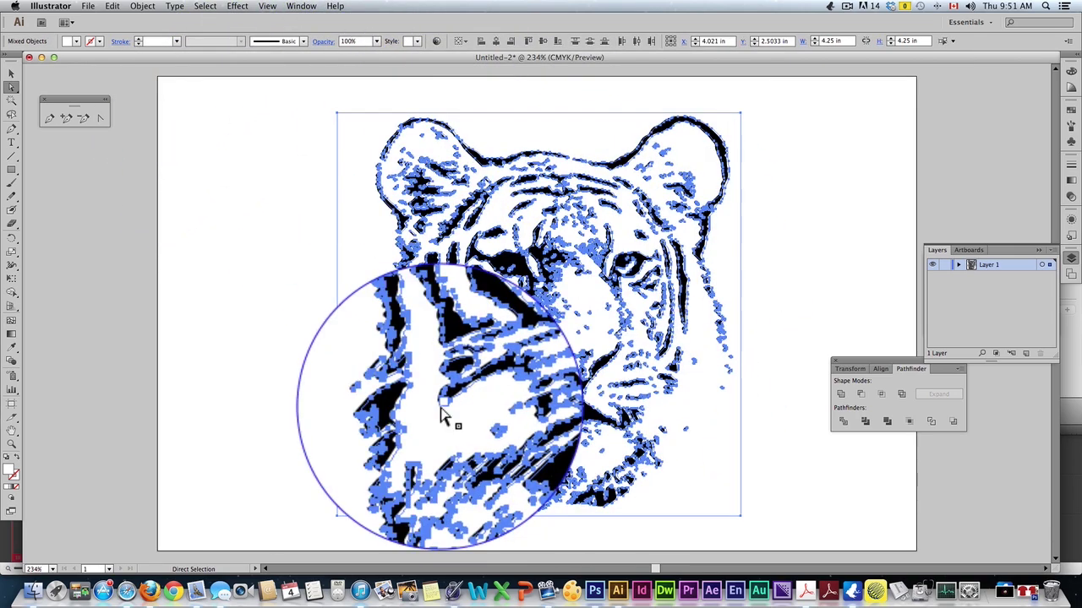
key("Delete")
Select, group and copy the whole black tiger, then switch to Photoshop
left_click(12, 74)
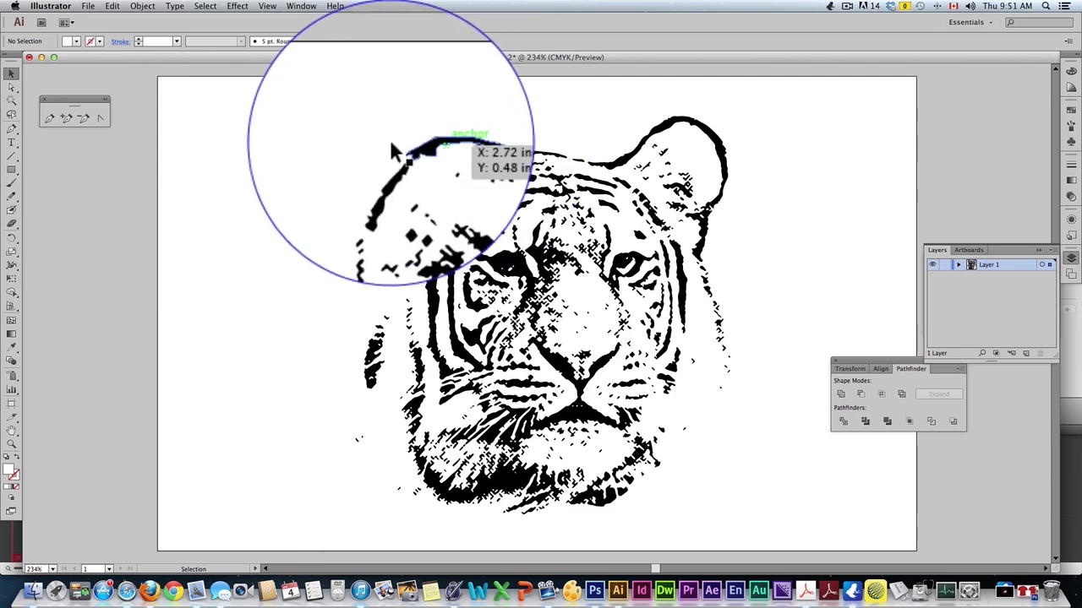
left_click_drag(289, 96, 749, 456)
key("a")
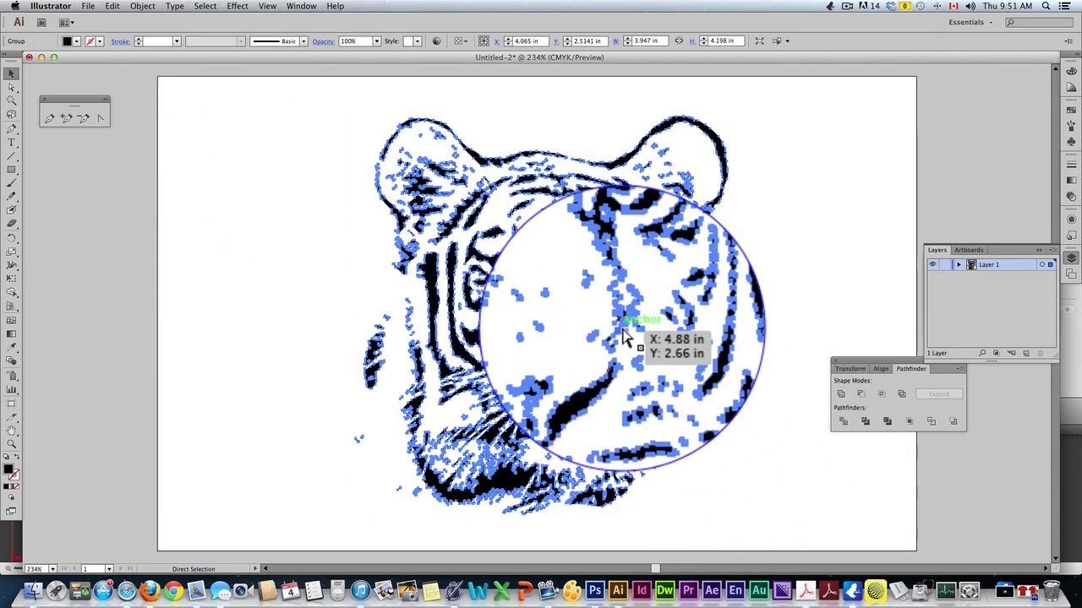
key("v")
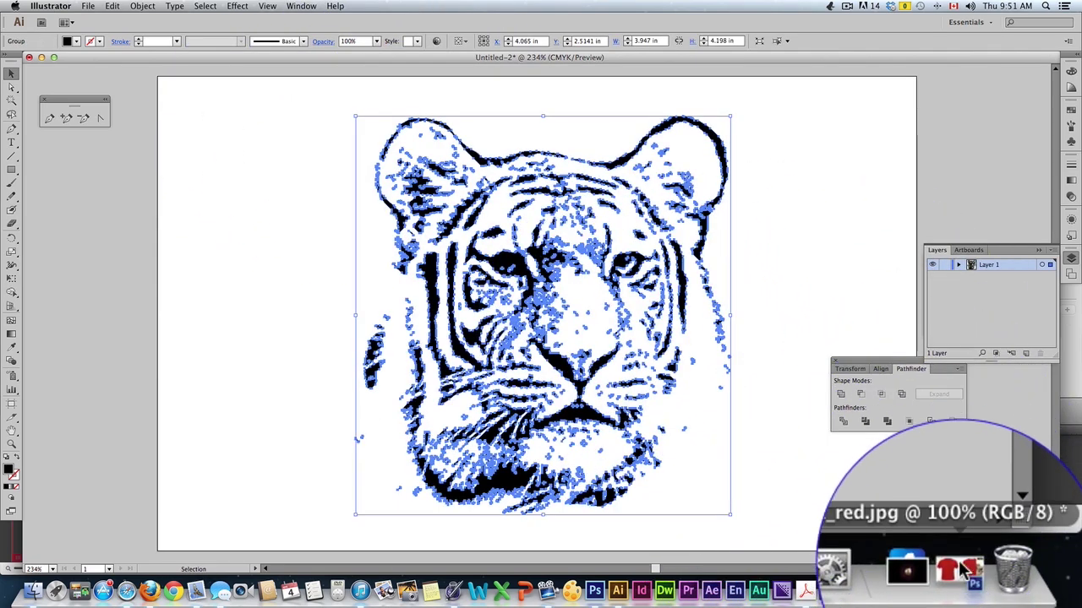
key("F3")
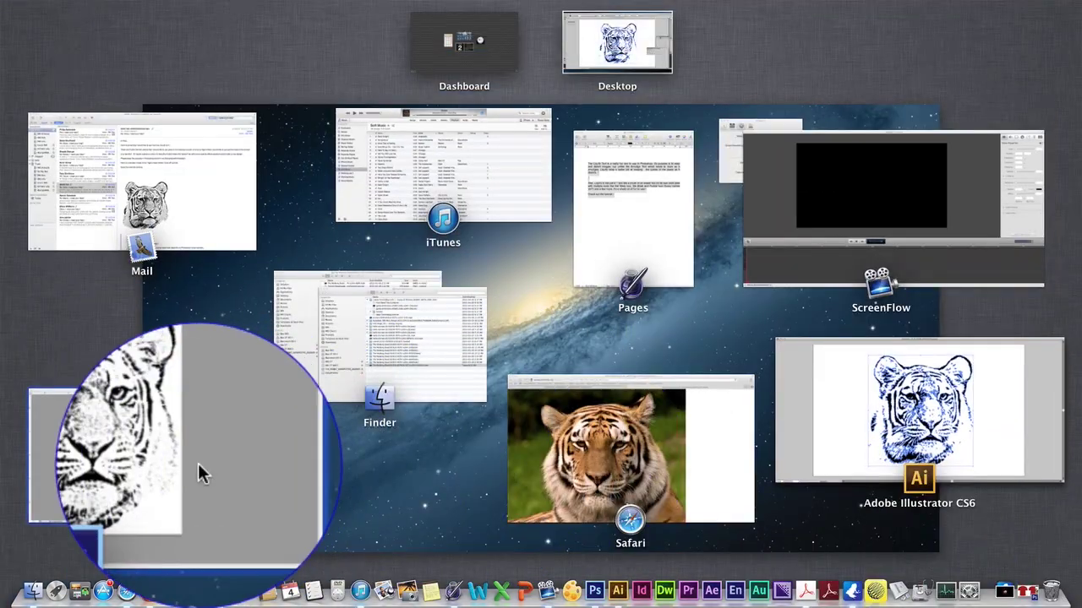
left_click(198, 463)
Bring the men_tshirt_red.jpg document forward and uncover the shirt
left_click(978, 578)
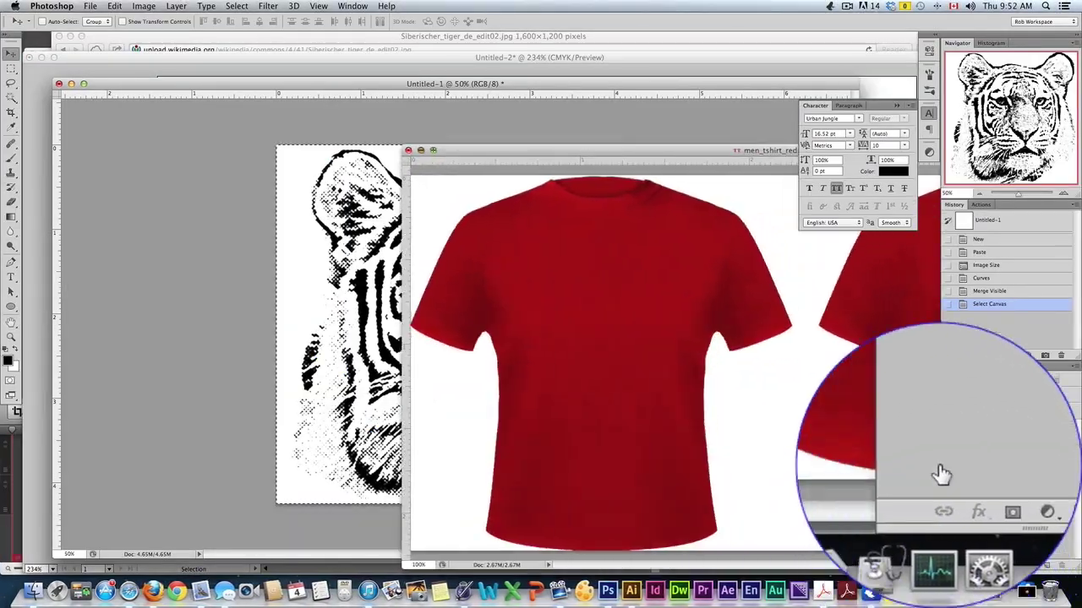
left_click_drag(674, 151, 382, 140)
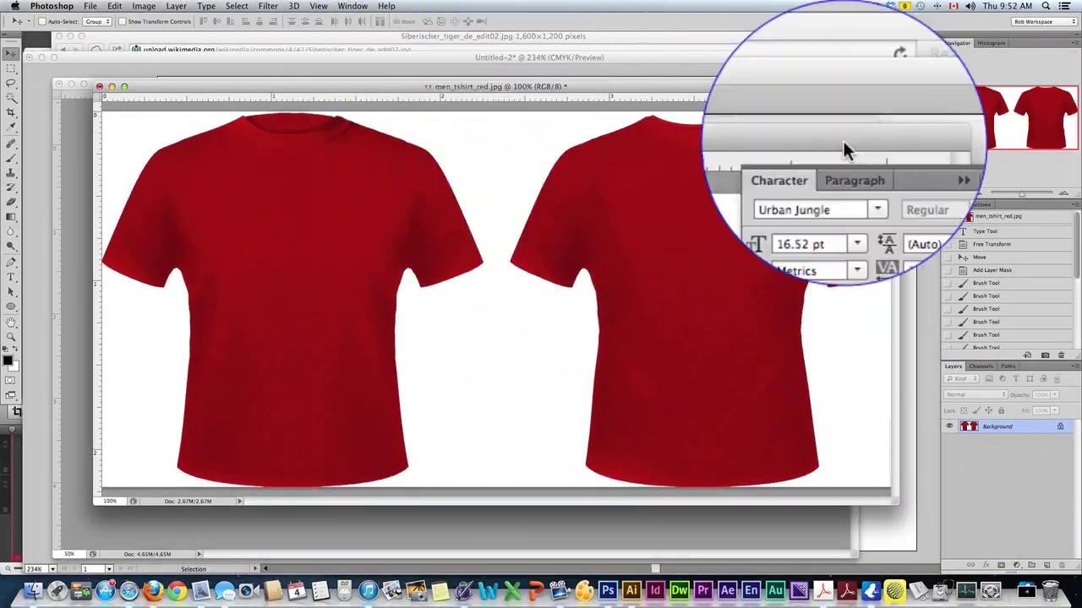
left_click(603, 139)
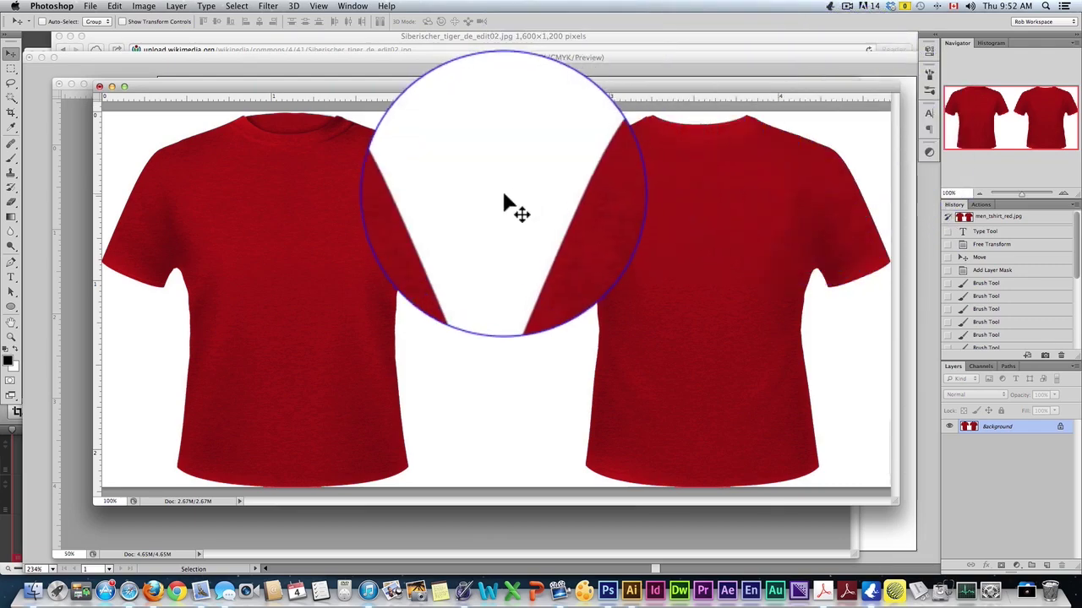
Paste the tiger, scale it to about 47% and place it across the left shirt's chest
right_click(499, 194)
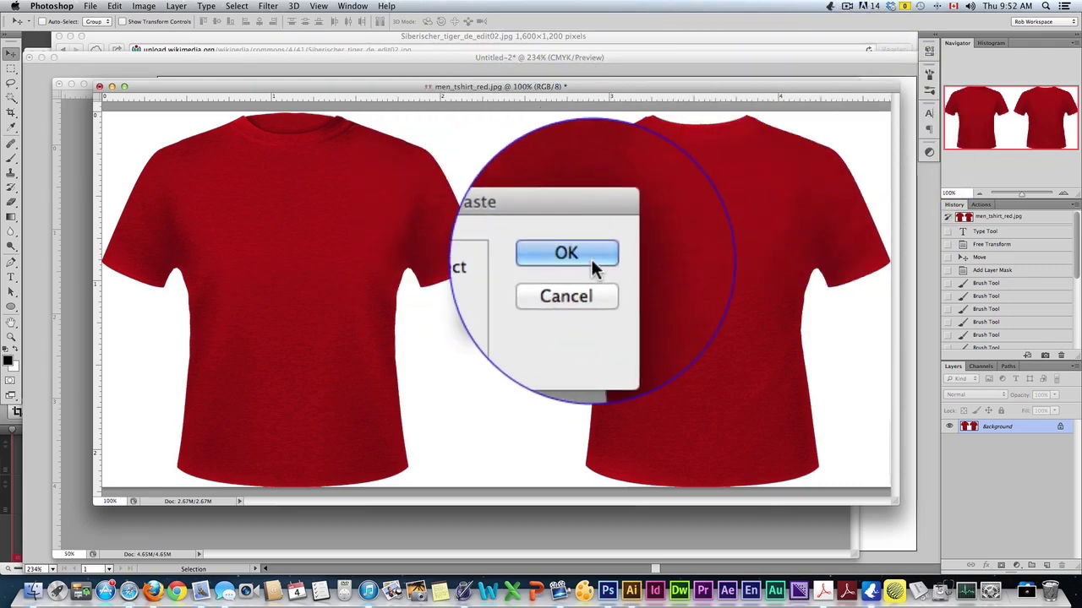
left_click(591, 256)
left_click_drag(317, 142, 471, 264)
left_click_drag(595, 347, 286, 230)
left_click_drag(158, 148, 211, 172)
left_click_drag(286, 236, 290, 206)
key("Return")
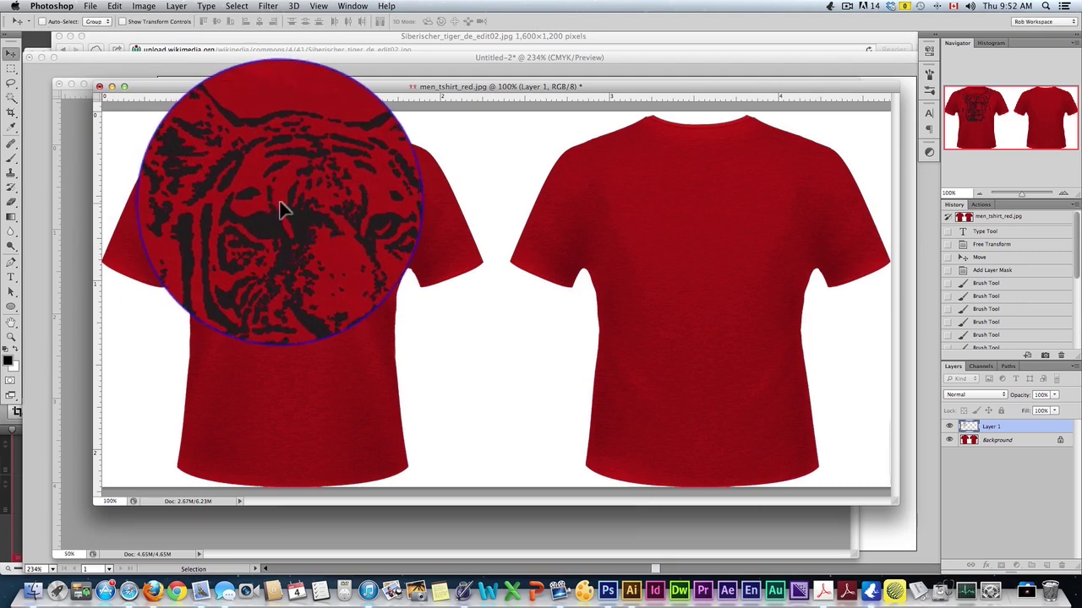
right_click(940, 438)
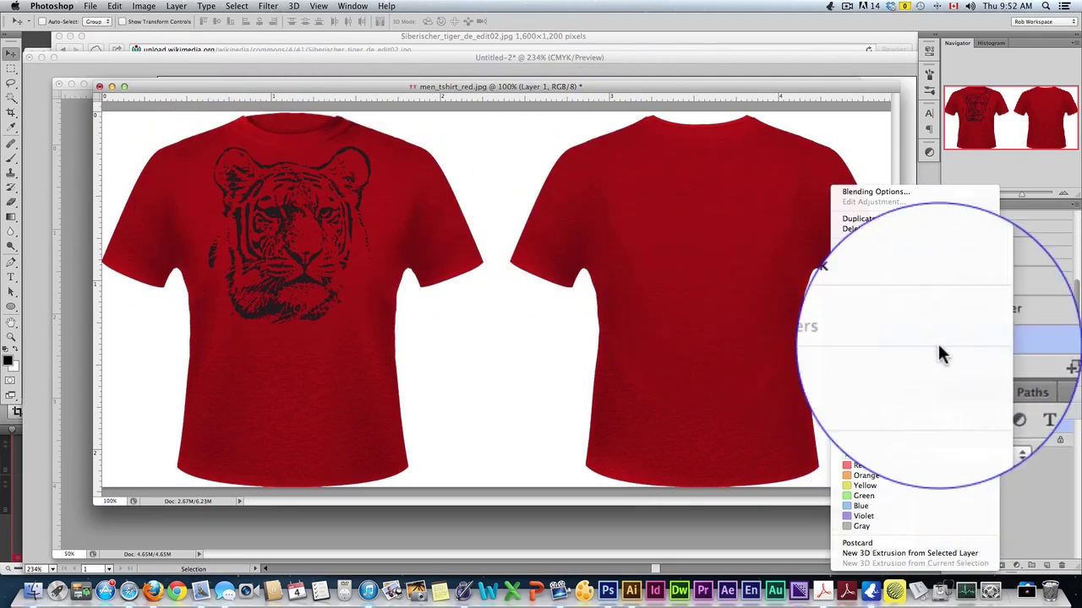
Add a black Color Overlay layer style to the tiger layer
left_click(885, 191)
left_click(763, 260)
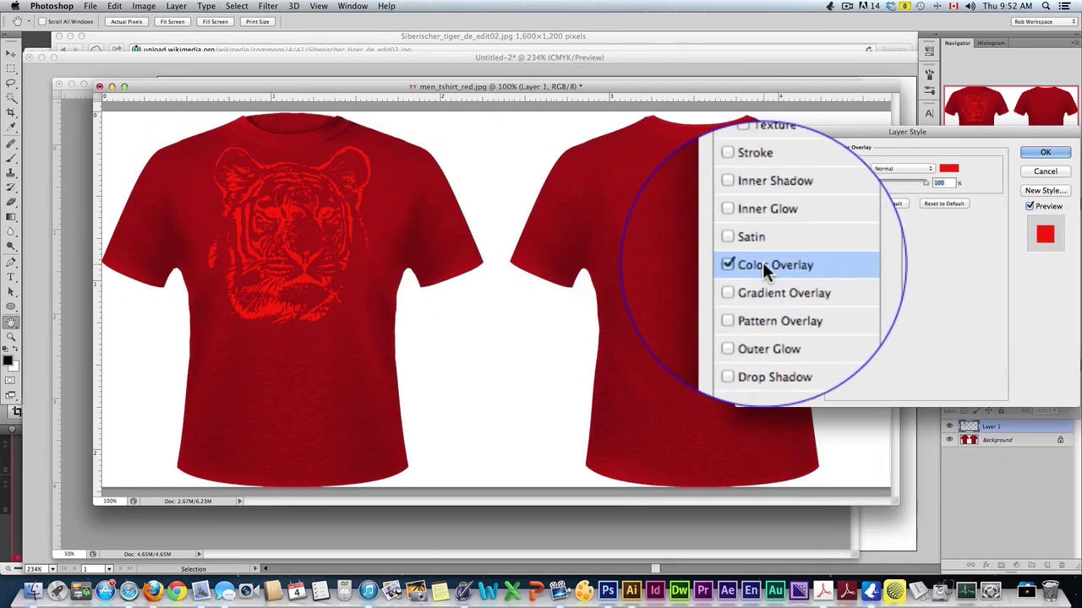
left_click(954, 174)
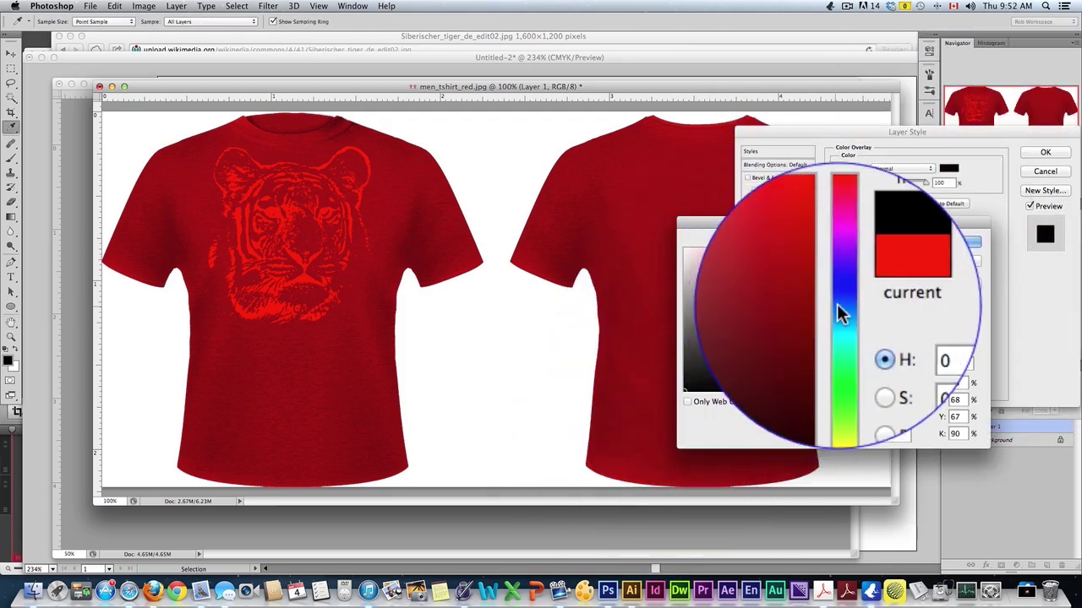
left_click(768, 370)
left_click(817, 299)
left_click(799, 271)
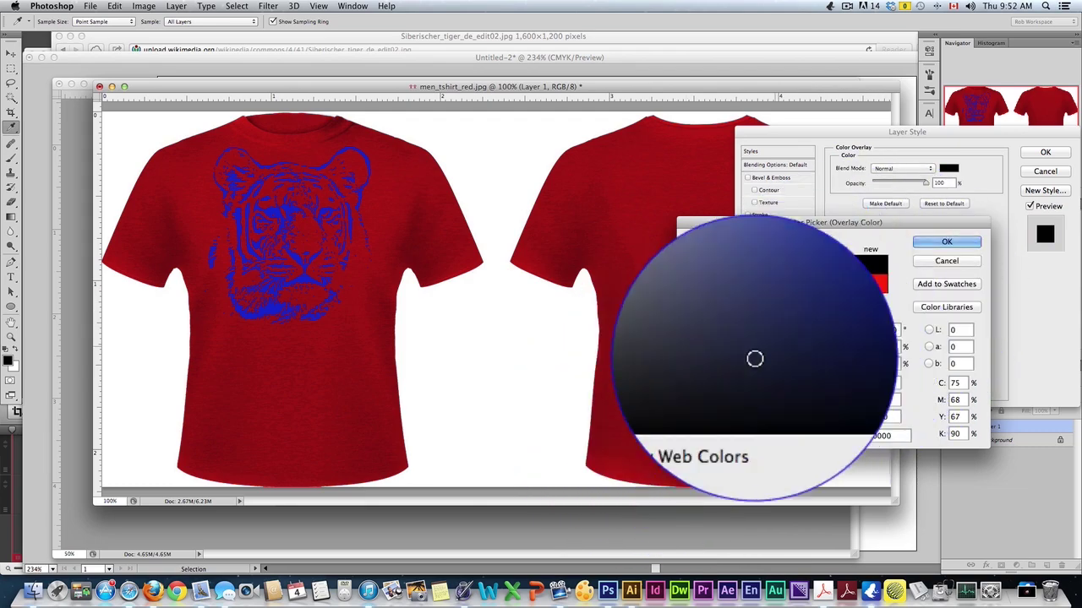
left_click(743, 439)
left_click(946, 243)
left_click(1055, 153)
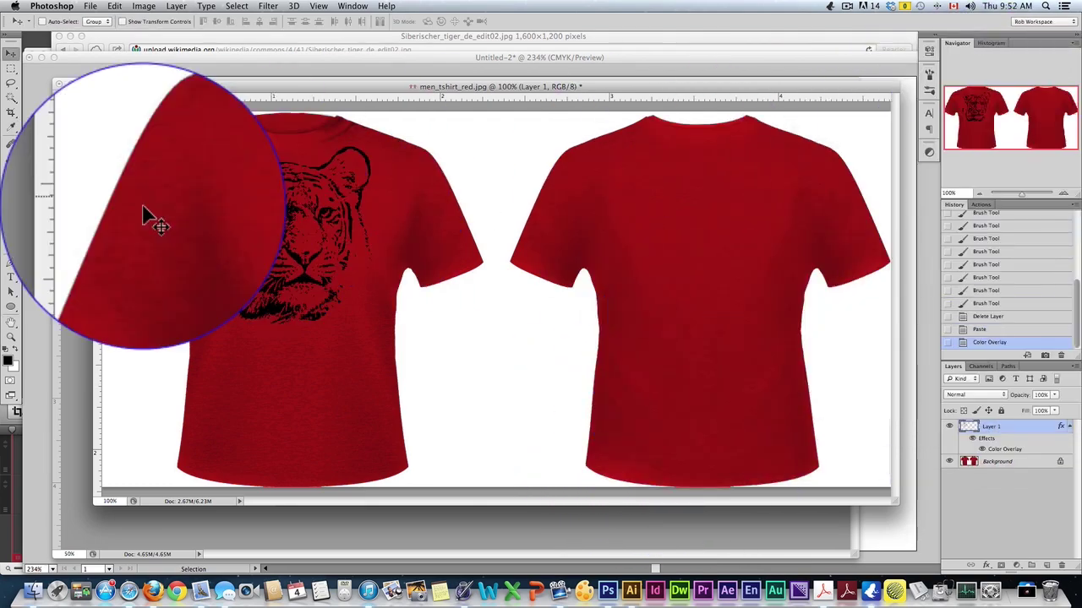
Add the text 'TIGER' under the tiger head, tilted about 11 degrees
key("t")
left_click(247, 365)
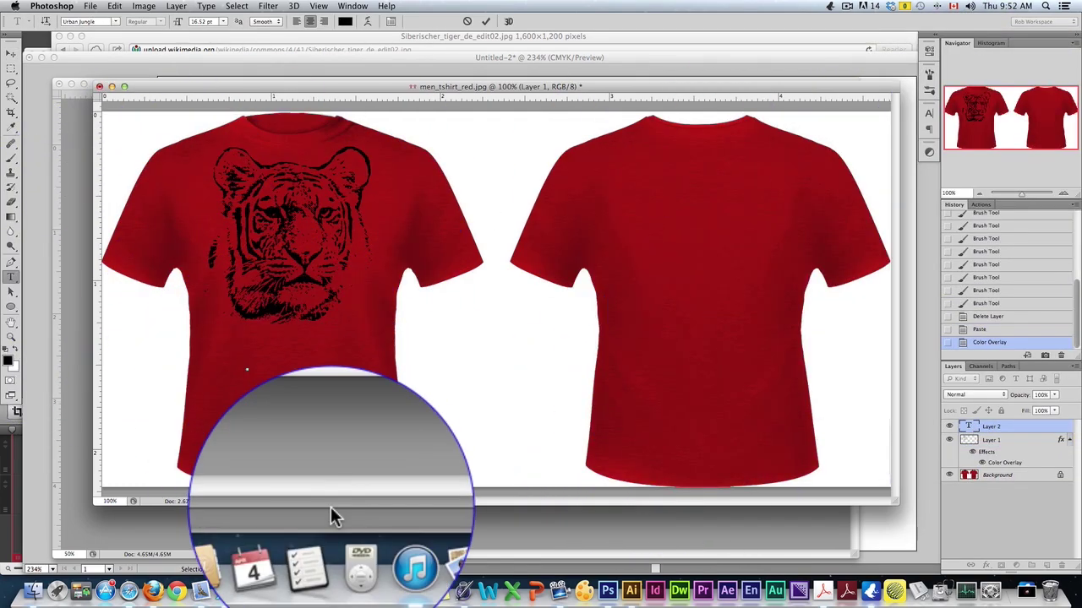
type("TIGER")
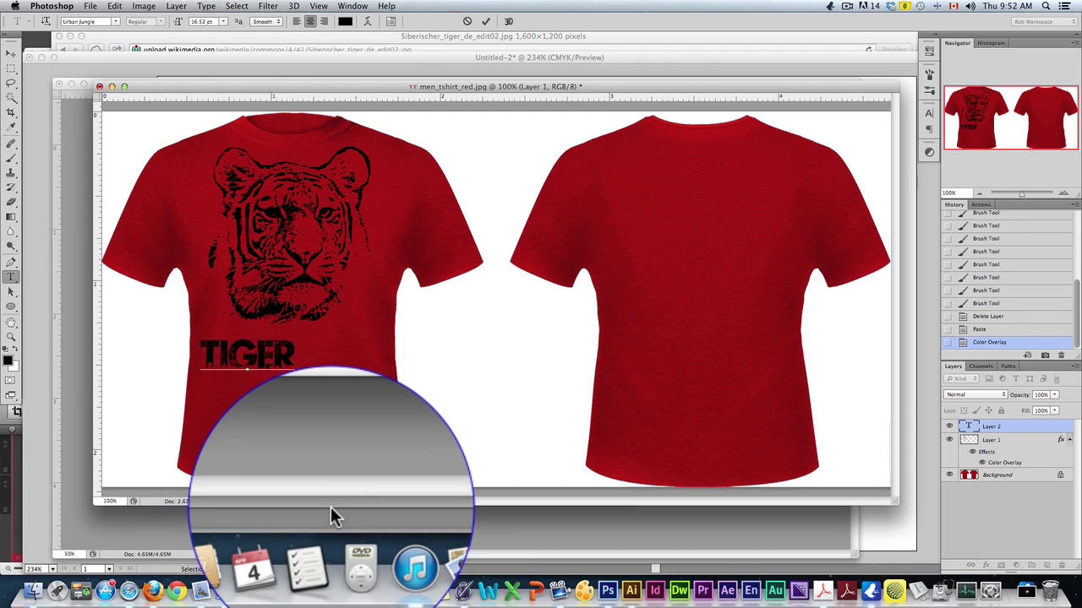
left_click(11, 52)
key("super+t")
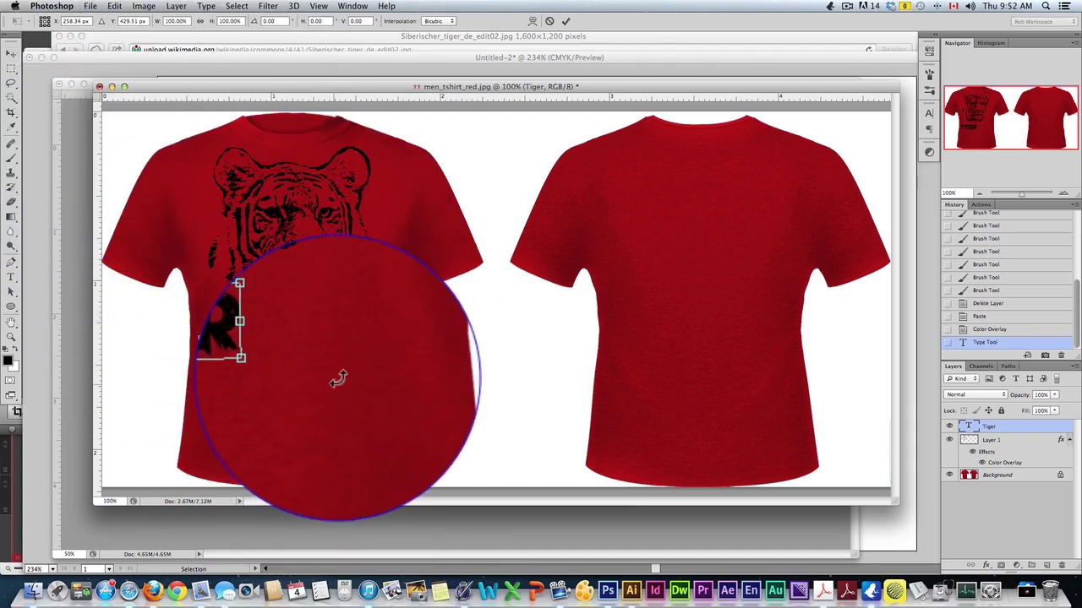
left_click_drag(338, 380, 288, 336)
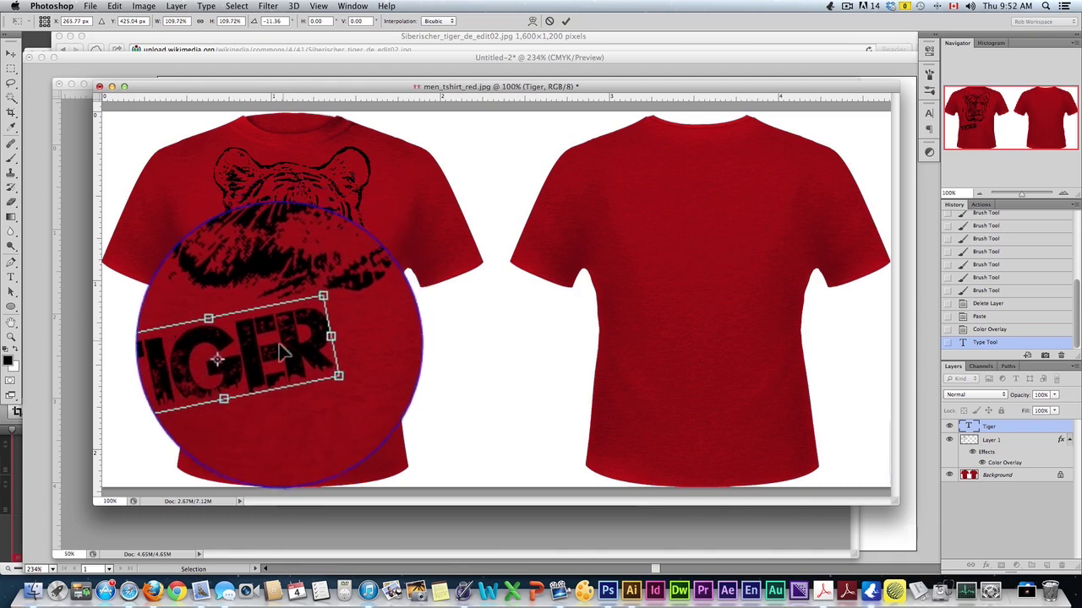
key("Return")
left_click_drag(268, 347, 319, 322)
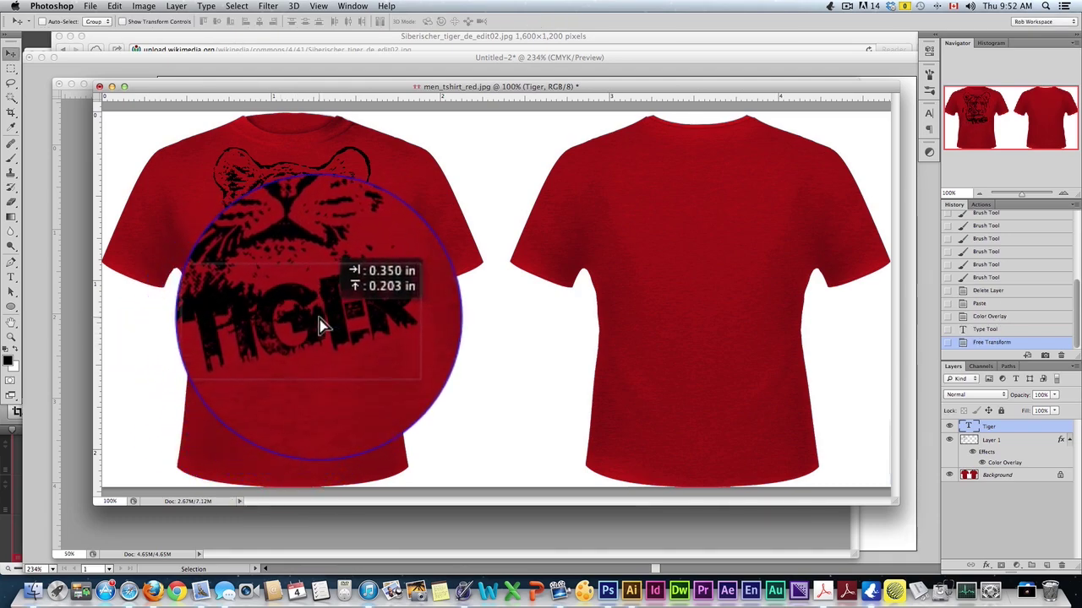
key("super+t")
left_click_drag(416, 253, 411, 285)
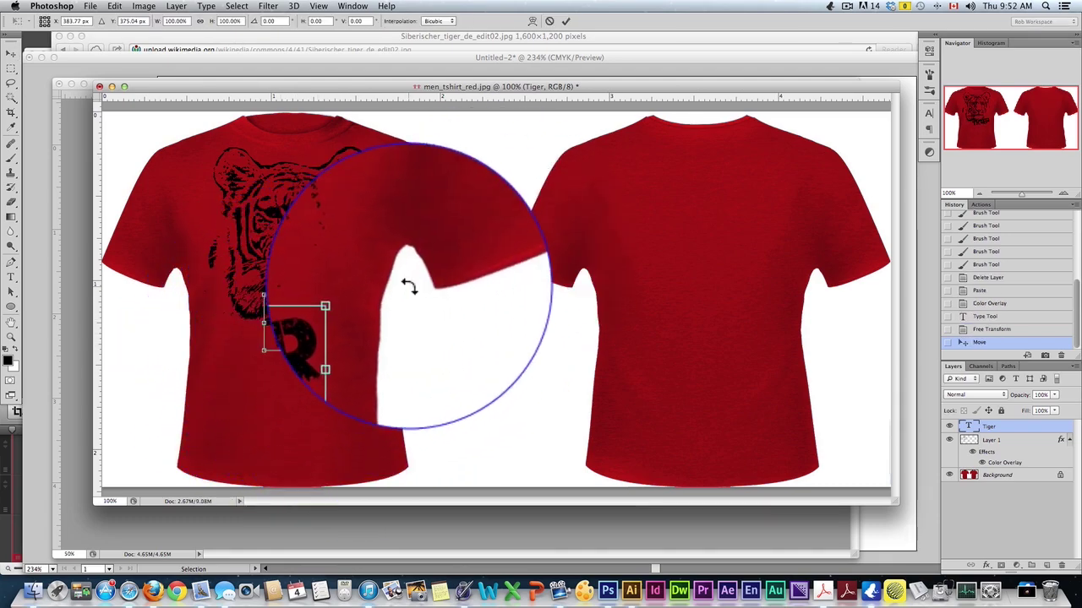
key("Return")
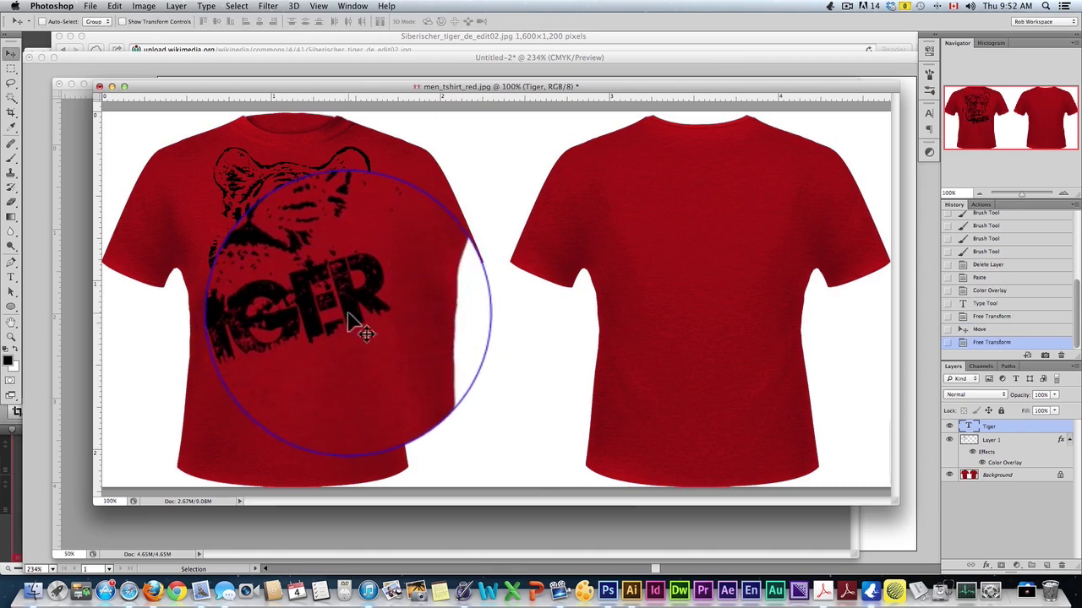
Erode the TIGER letters with a brushed layer mask and nudge the tiger print slightly down
left_click(986, 565)
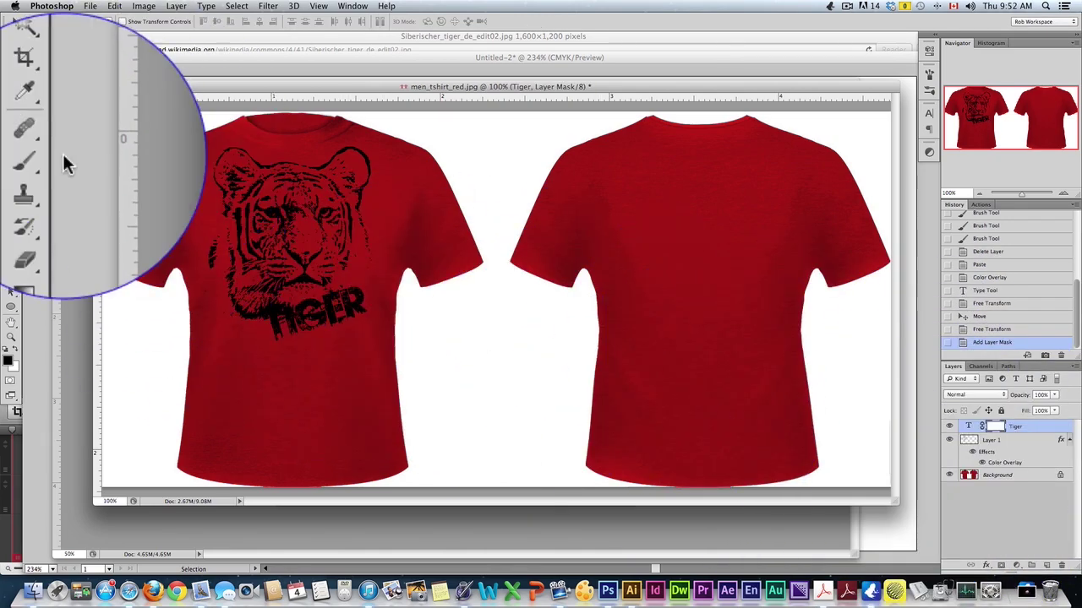
mouse_move(279, 288)
left_mouse_down()
mouse_move(313, 301)
mouse_move(326, 290)
mouse_move(321, 314)
mouse_move(283, 303)
mouse_move(313, 287)
left_mouse_up()
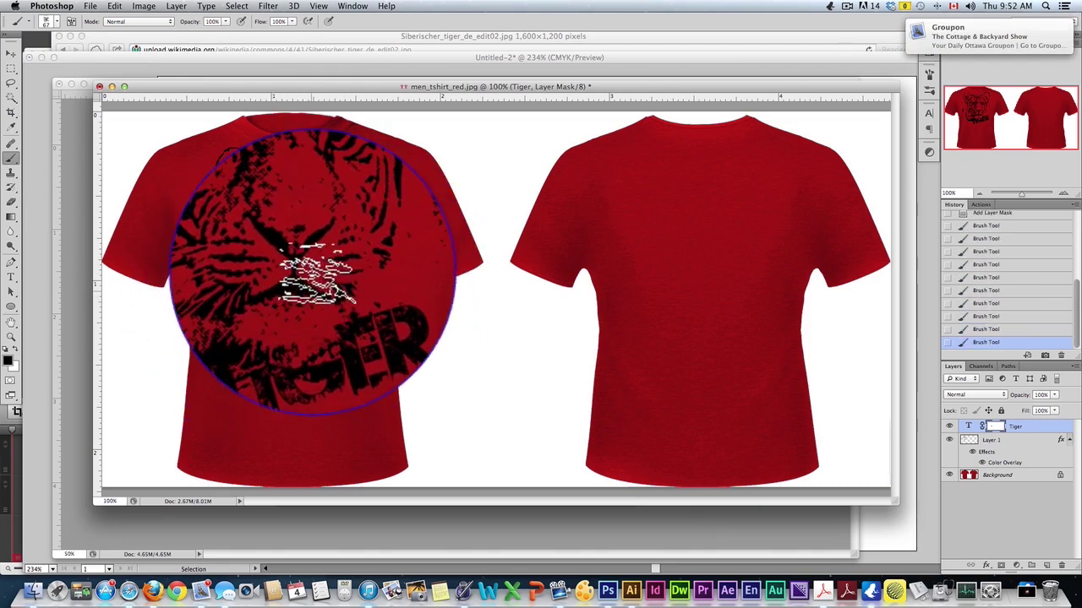
key("v")
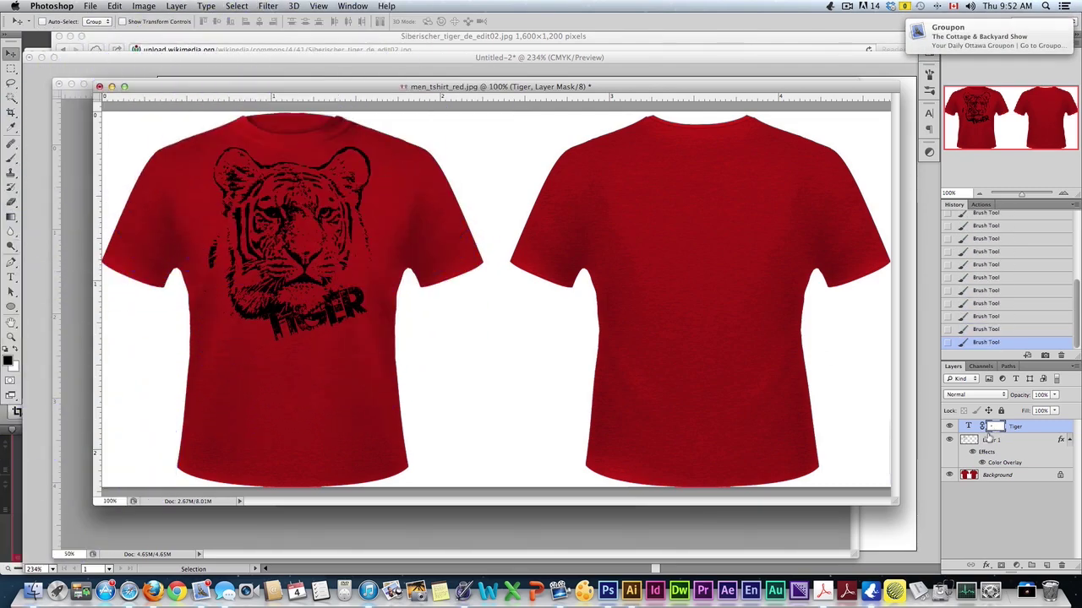
left_click(991, 438)
left_click_drag(301, 203, 304, 201)
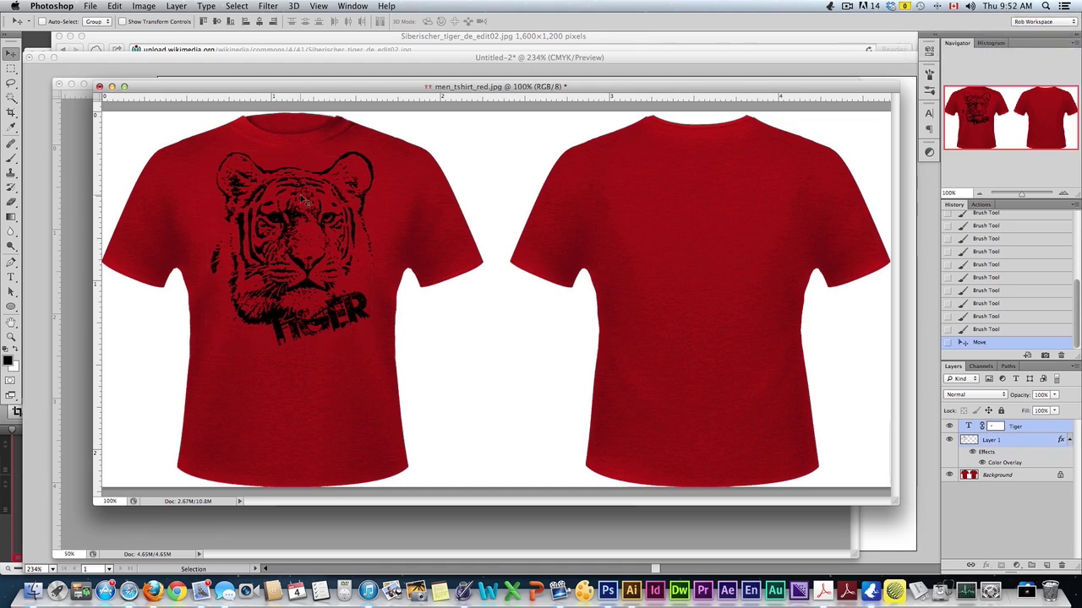